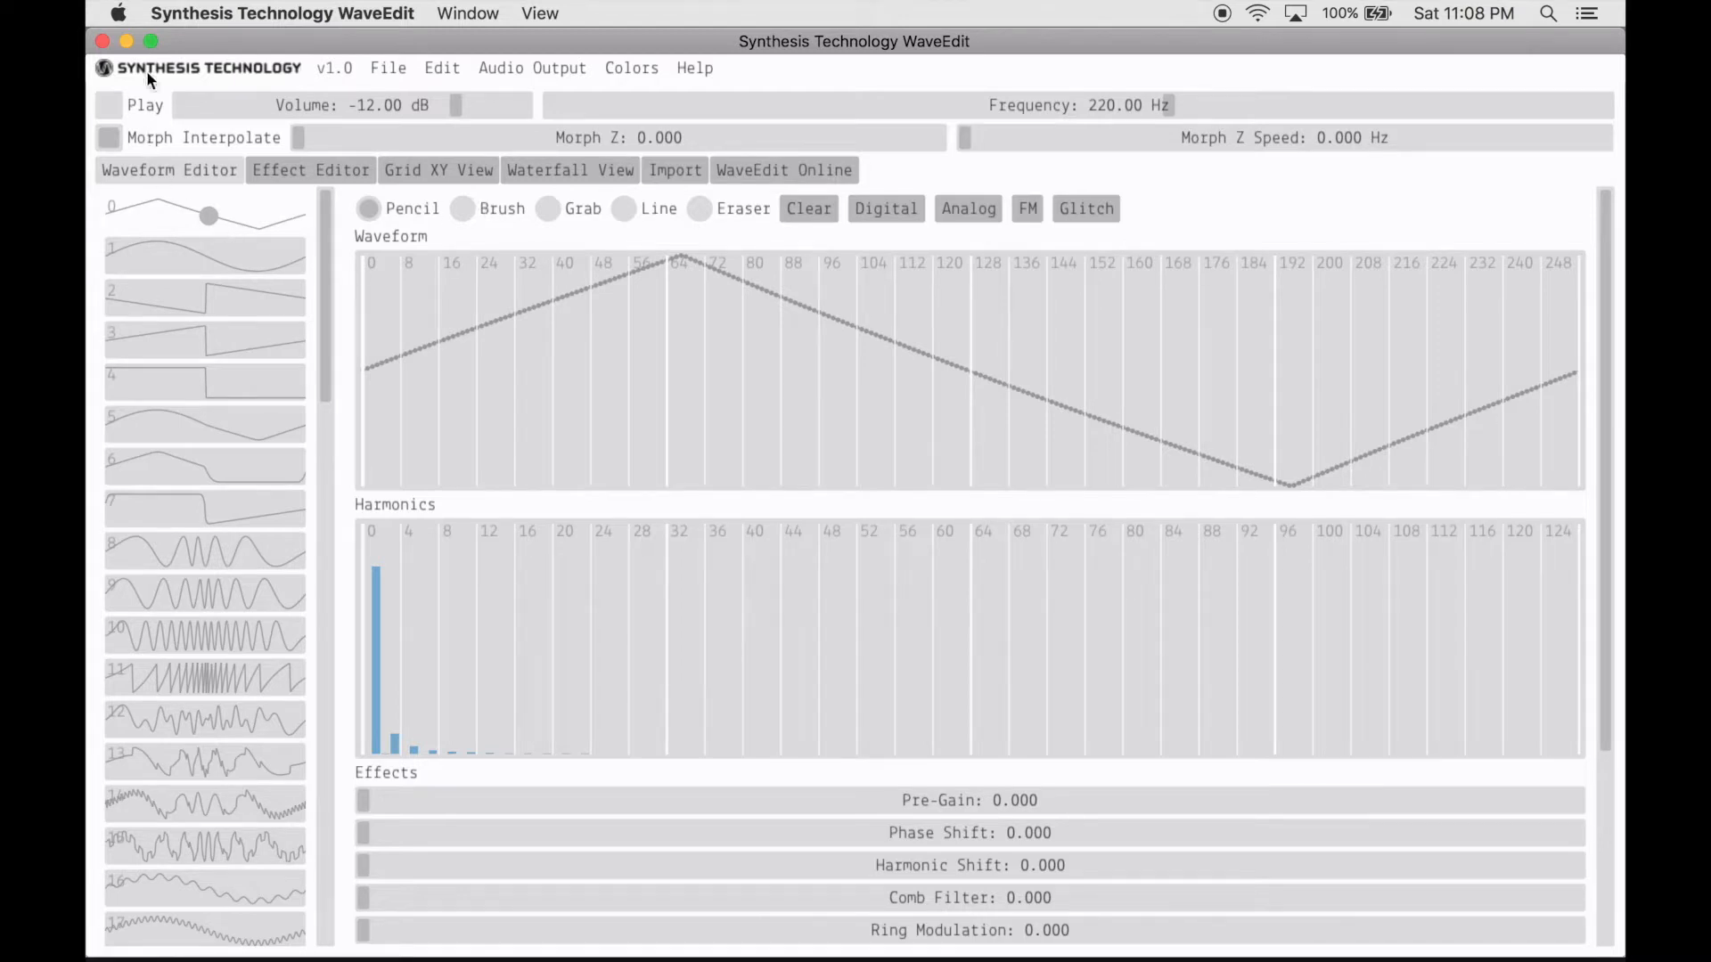
- Switch from WaveEdit to Serum and load the Digital wavetable Dist Fwapper SQ into oscillator A
left_click(102, 42)
left_click(265, 938)
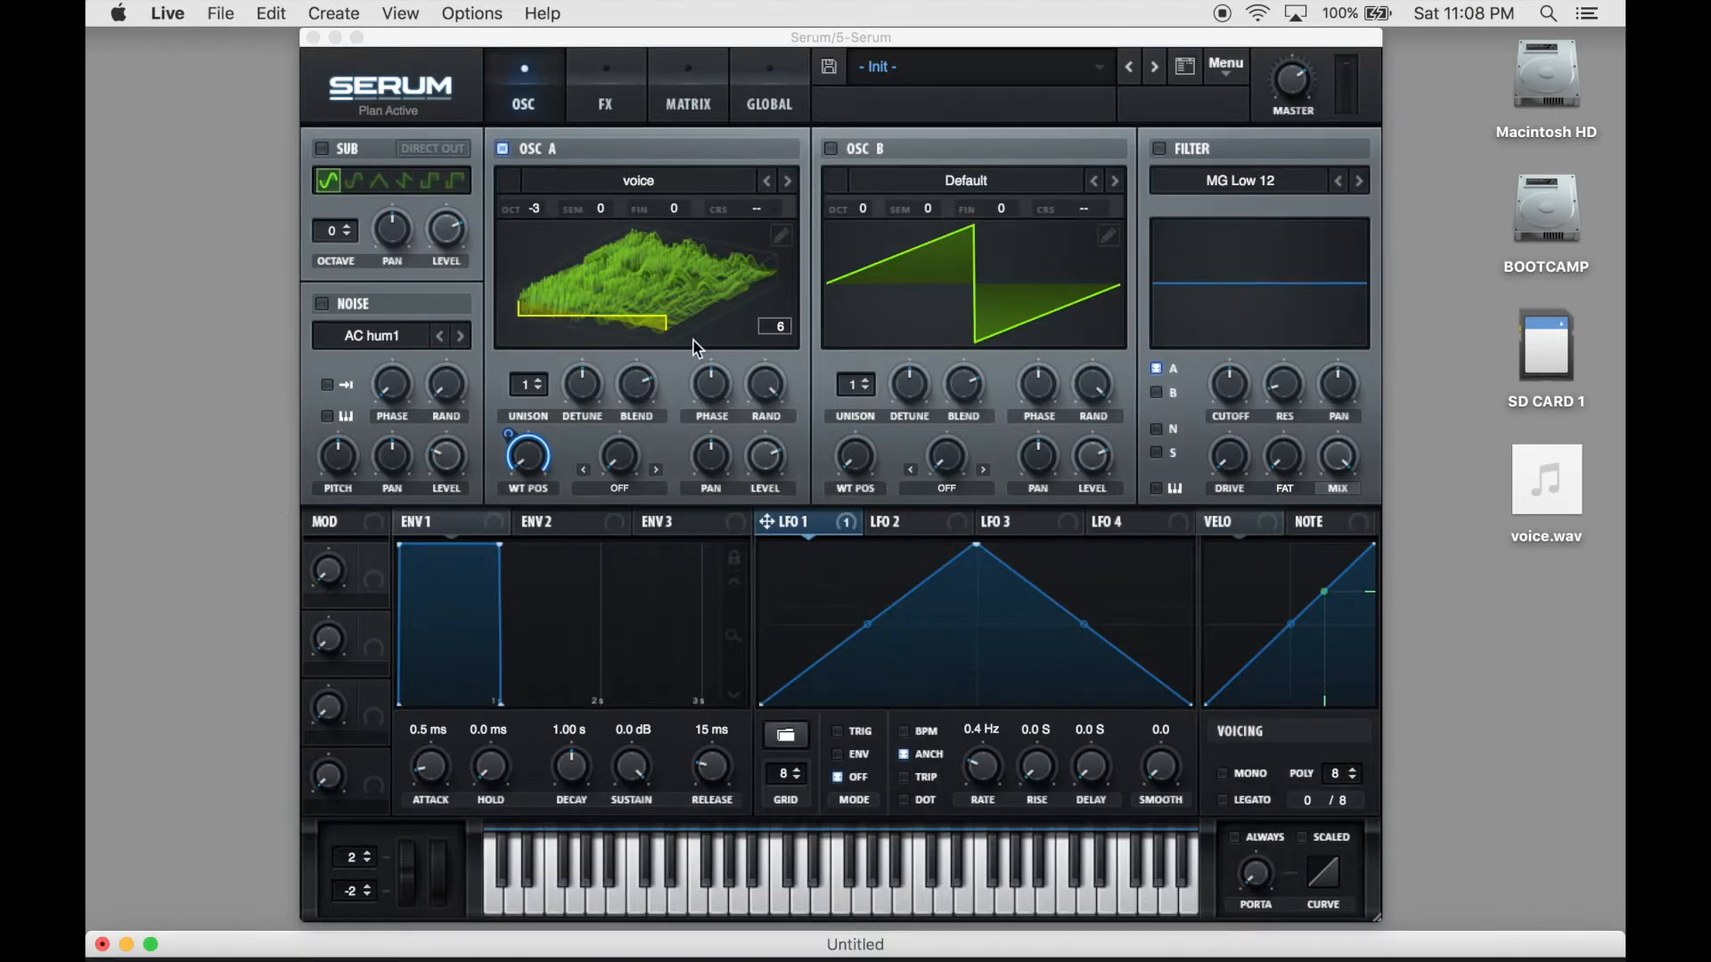
left_click(706, 190)
mouse_move(700, 230)
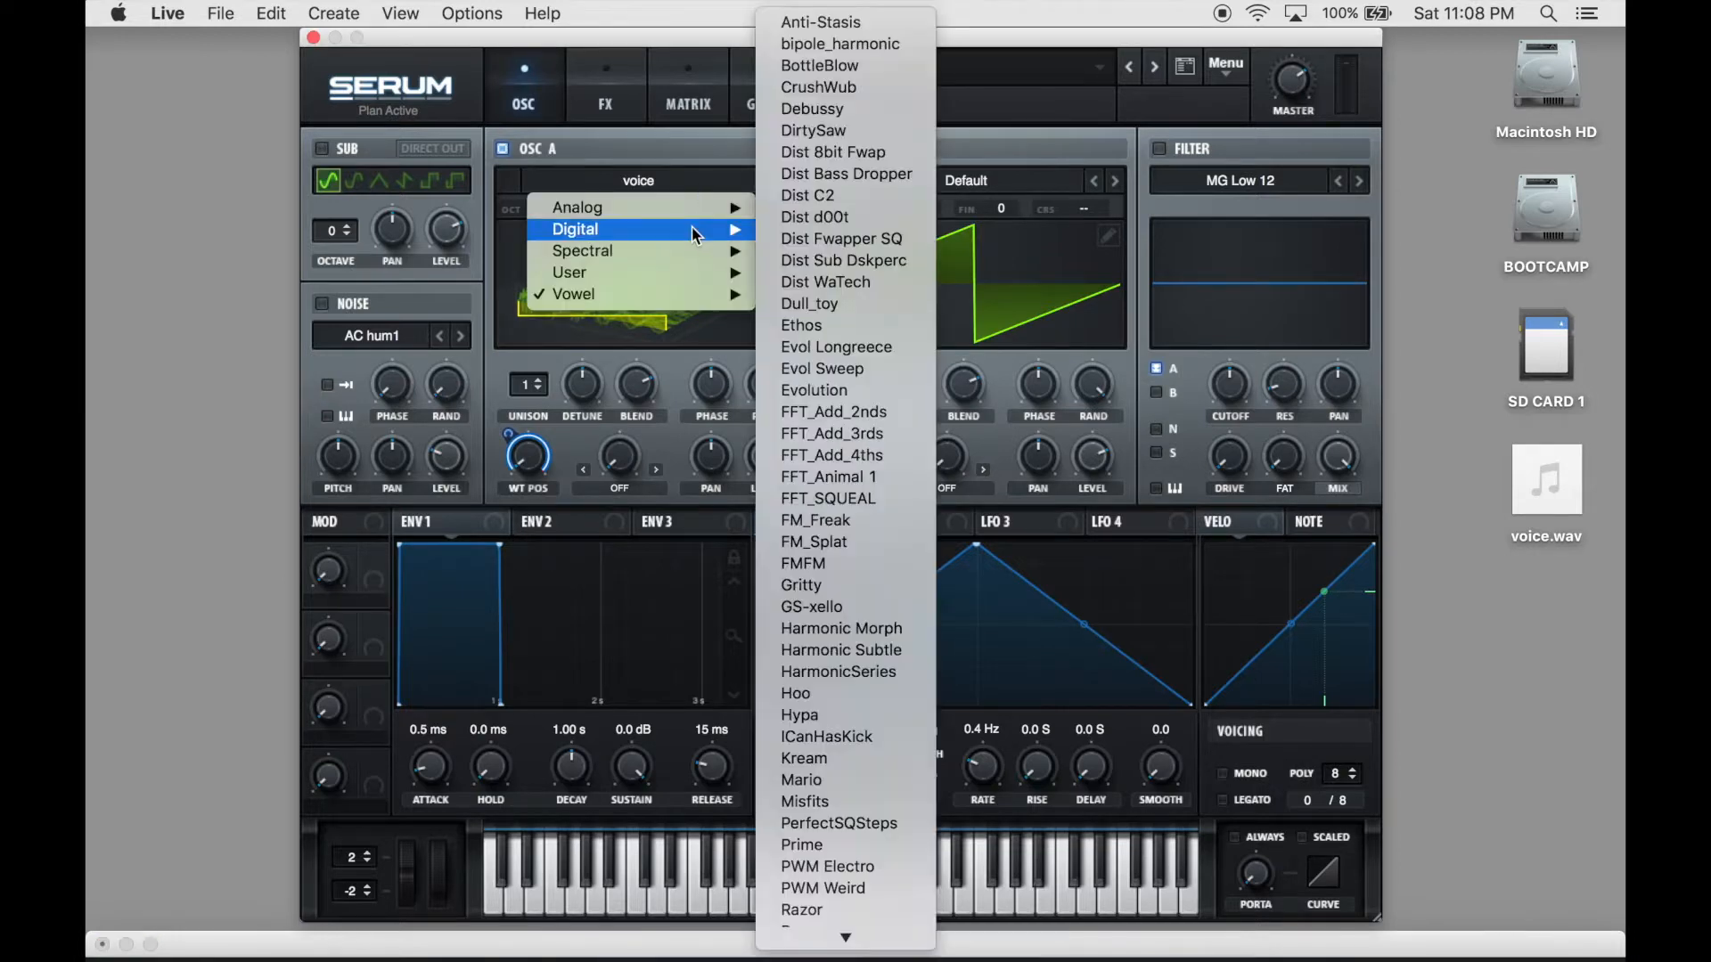
left_click(801, 239)
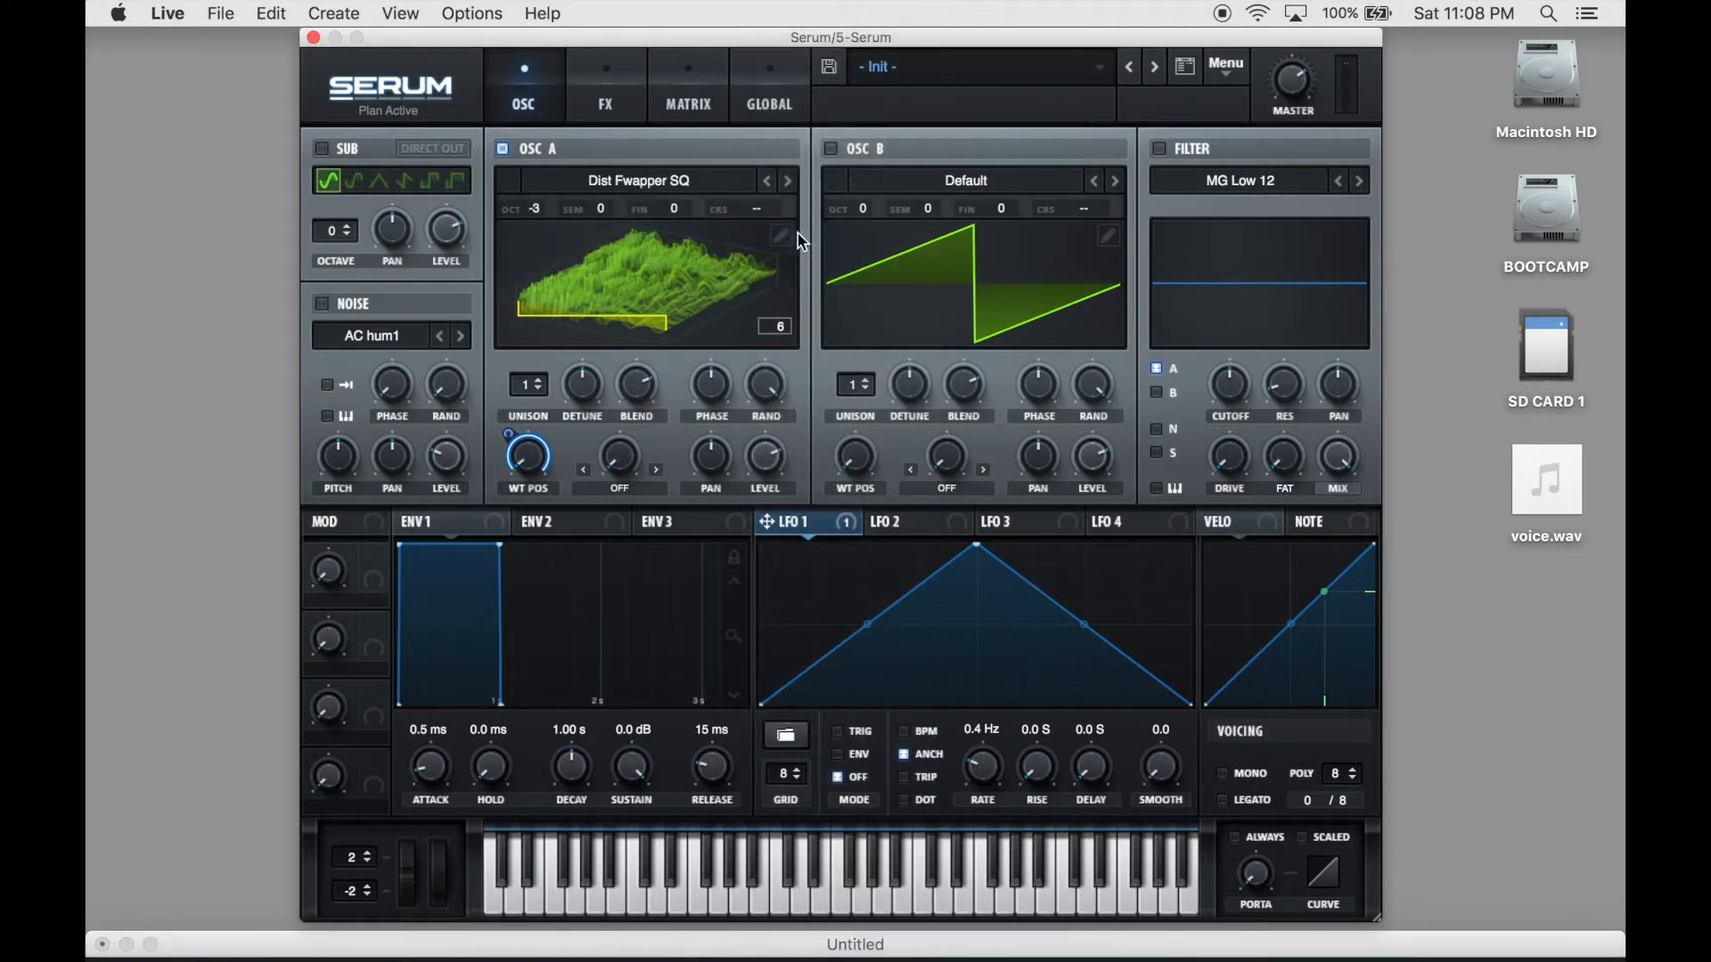
- Set oscillator A's wavetable position to 1, viewing the table in 2D and returning it to the 3D display
left_click(640, 299)
left_click_drag(535, 470, 531, 528)
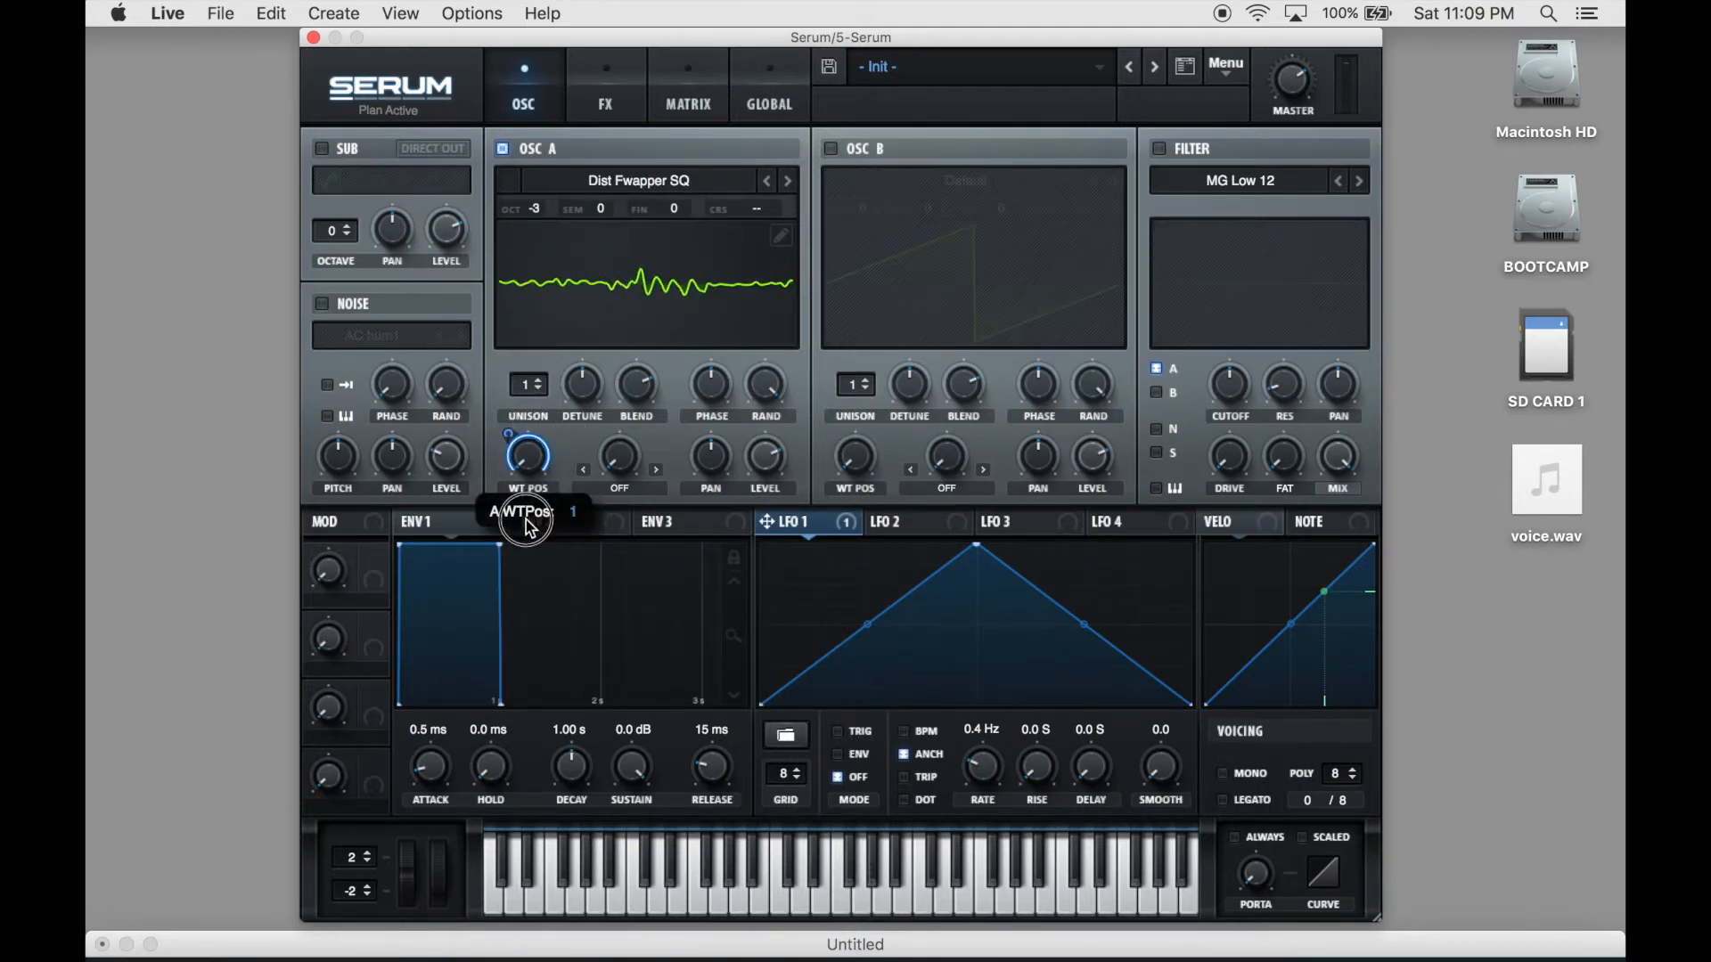
left_click(618, 283)
left_click_drag(523, 452, 542, 535)
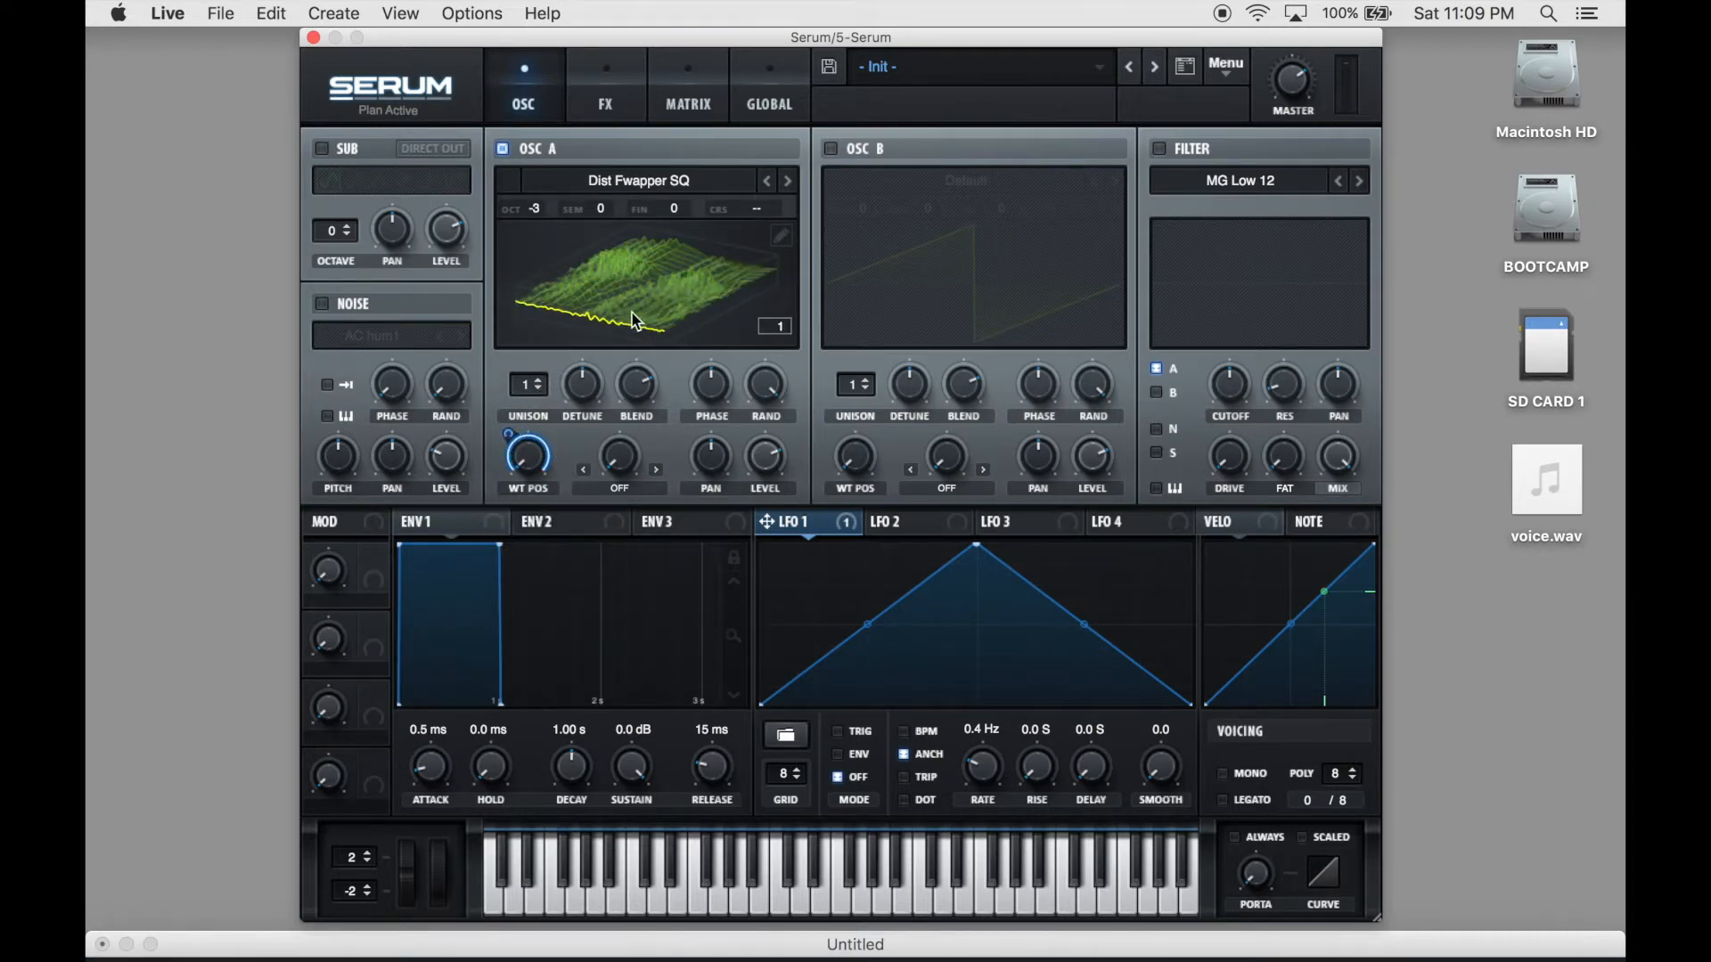
- Load the Vowel wavetable Retro_Speaking into oscillator A and open it in the wavetable editor
left_click(639, 181)
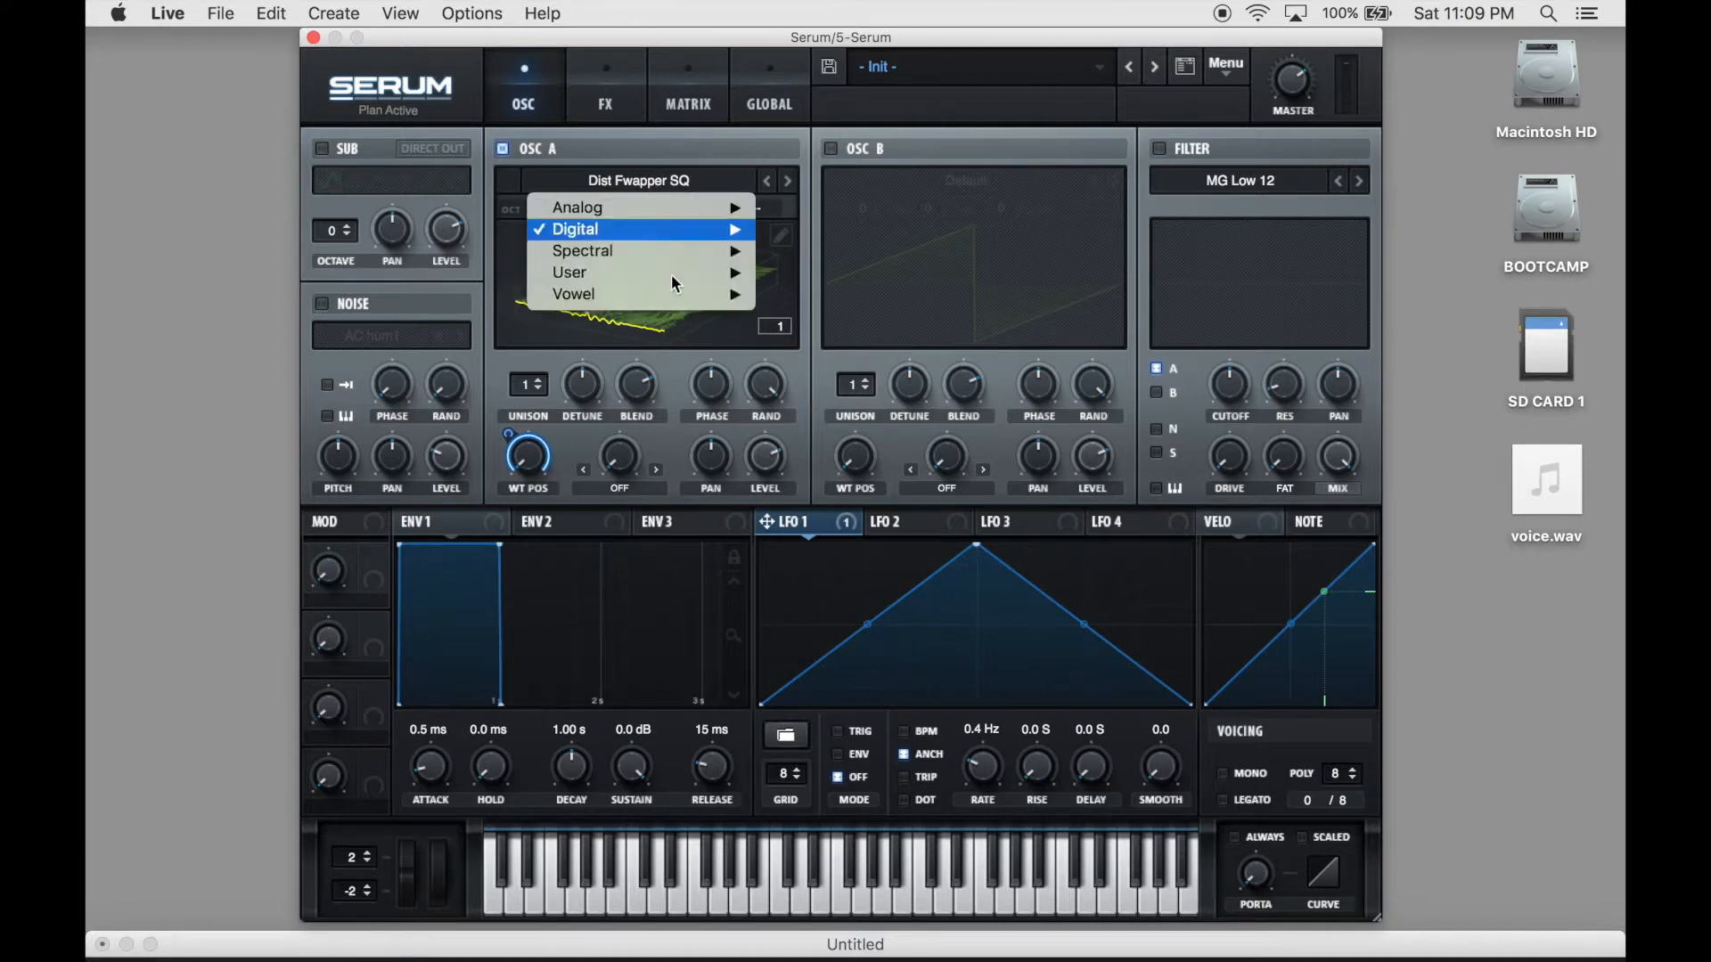
mouse_move(663, 298)
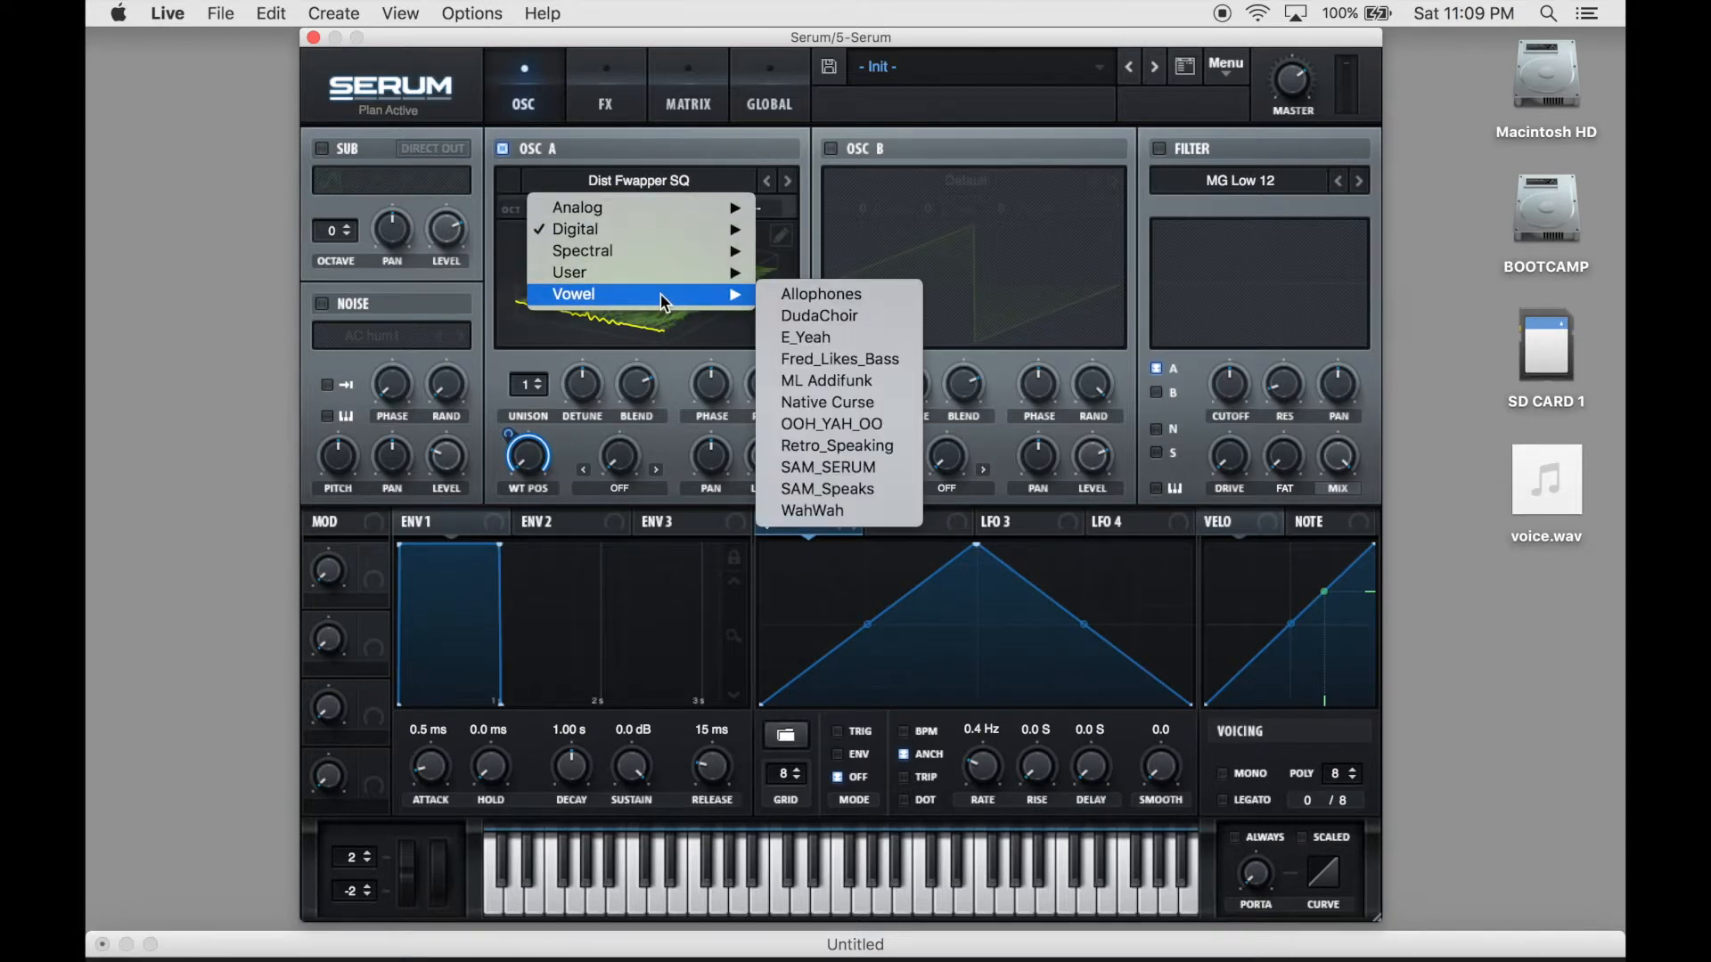
left_click(777, 446)
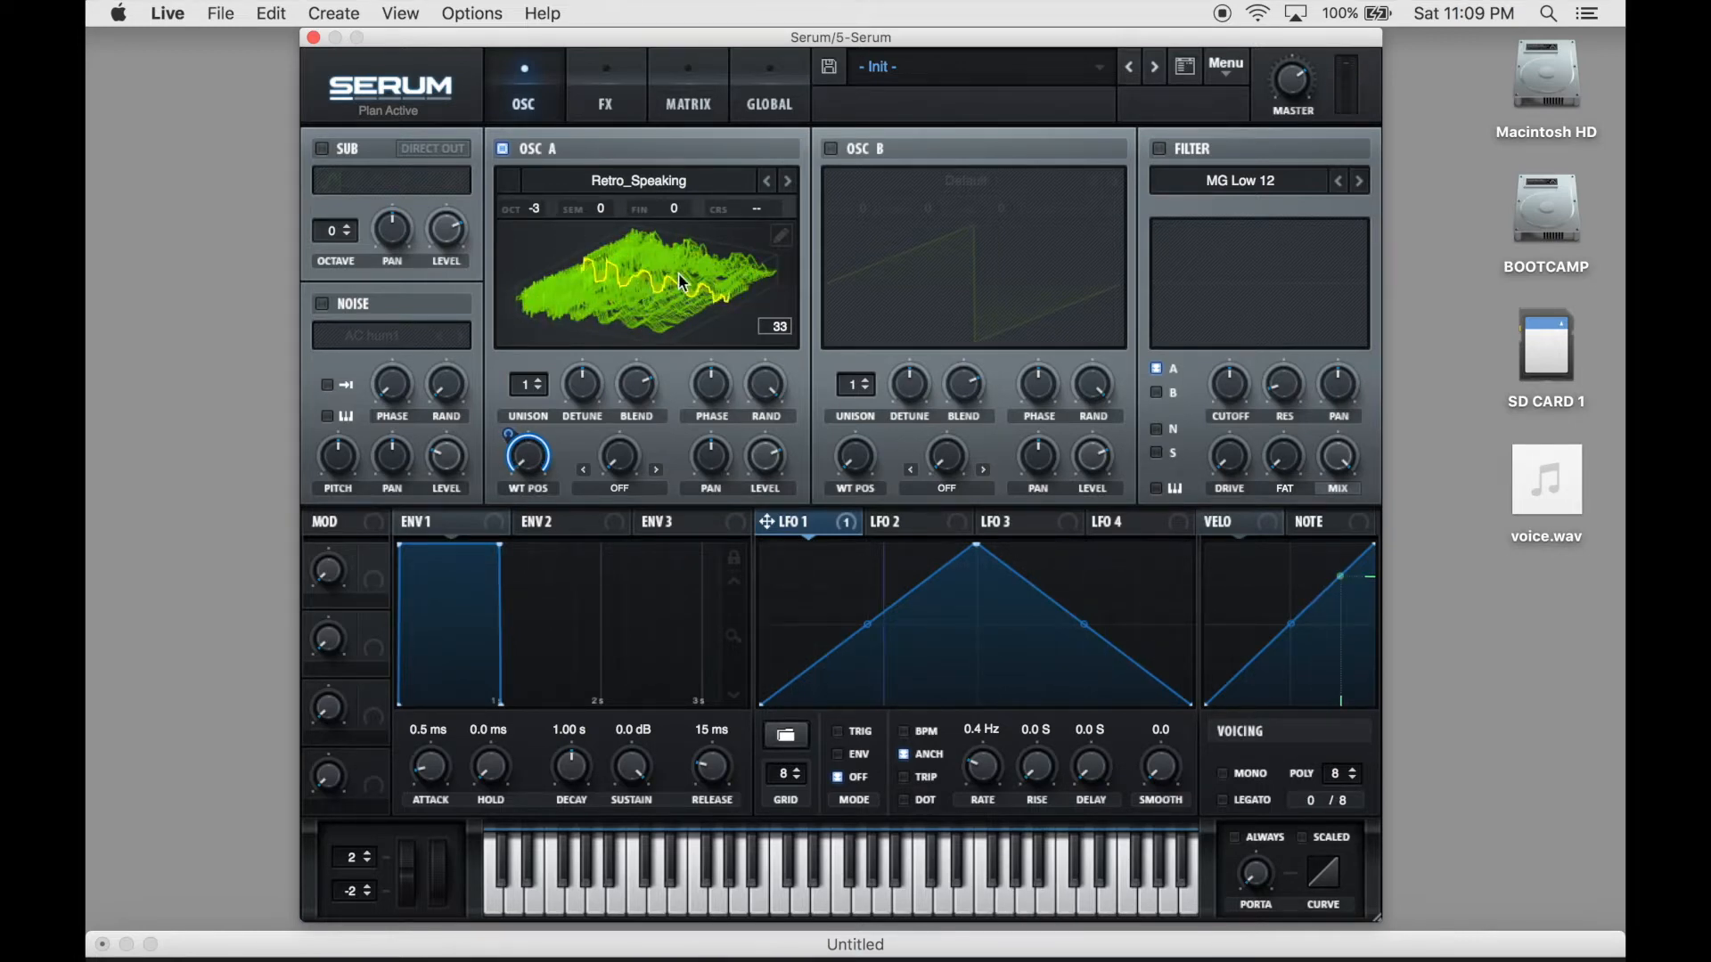
left_click(782, 236)
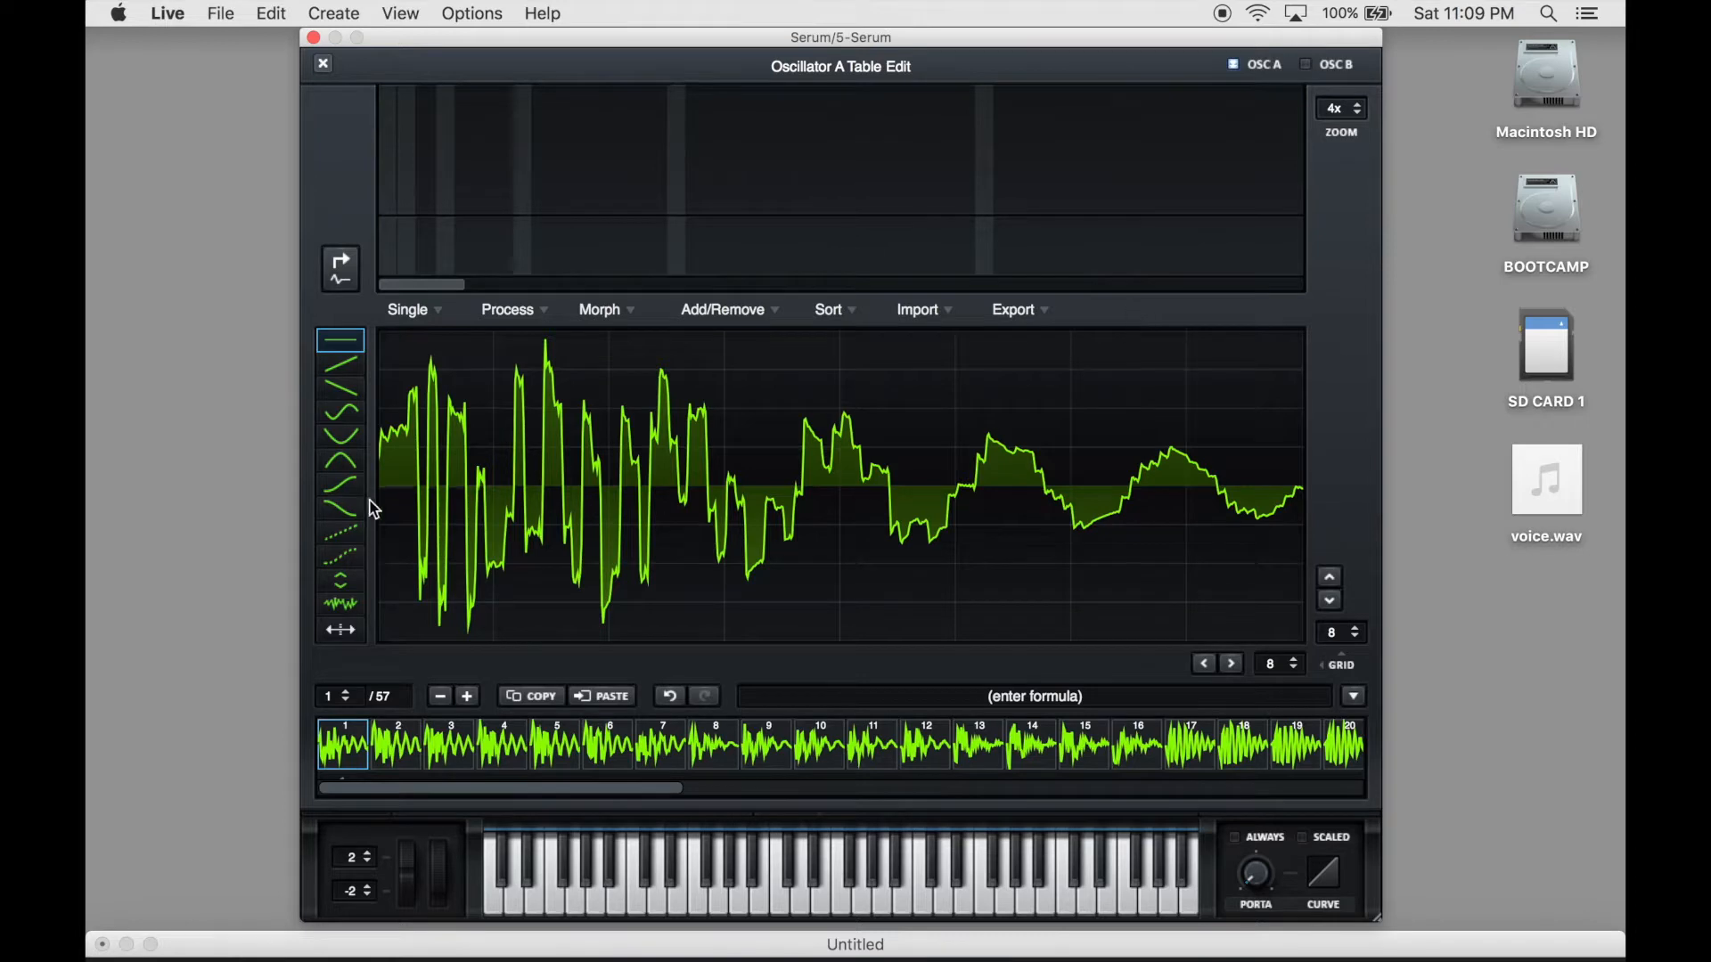
- Examine the waveform shapes of the first few frames in the wavetable, ending on frame 1
mouse_move(579, 472)
left_mouse_down()
mouse_move(615, 417)
mouse_move(606, 369)
left_mouse_up()
scroll(1270, 664, "up", 10)
mouse_move(530, 337)
left_mouse_down()
mouse_move(710, 450)
mouse_move(584, 401)
mouse_move(621, 459)
mouse_move(799, 573)
mouse_move(775, 546)
mouse_move(846, 517)
left_mouse_up()
left_click_drag(360, 758, 503, 756)
left_click_drag(360, 755, 599, 752)
left_click(540, 751)
left_click(503, 751)
left_click(450, 748)
left_click(397, 745)
left_click(356, 739)
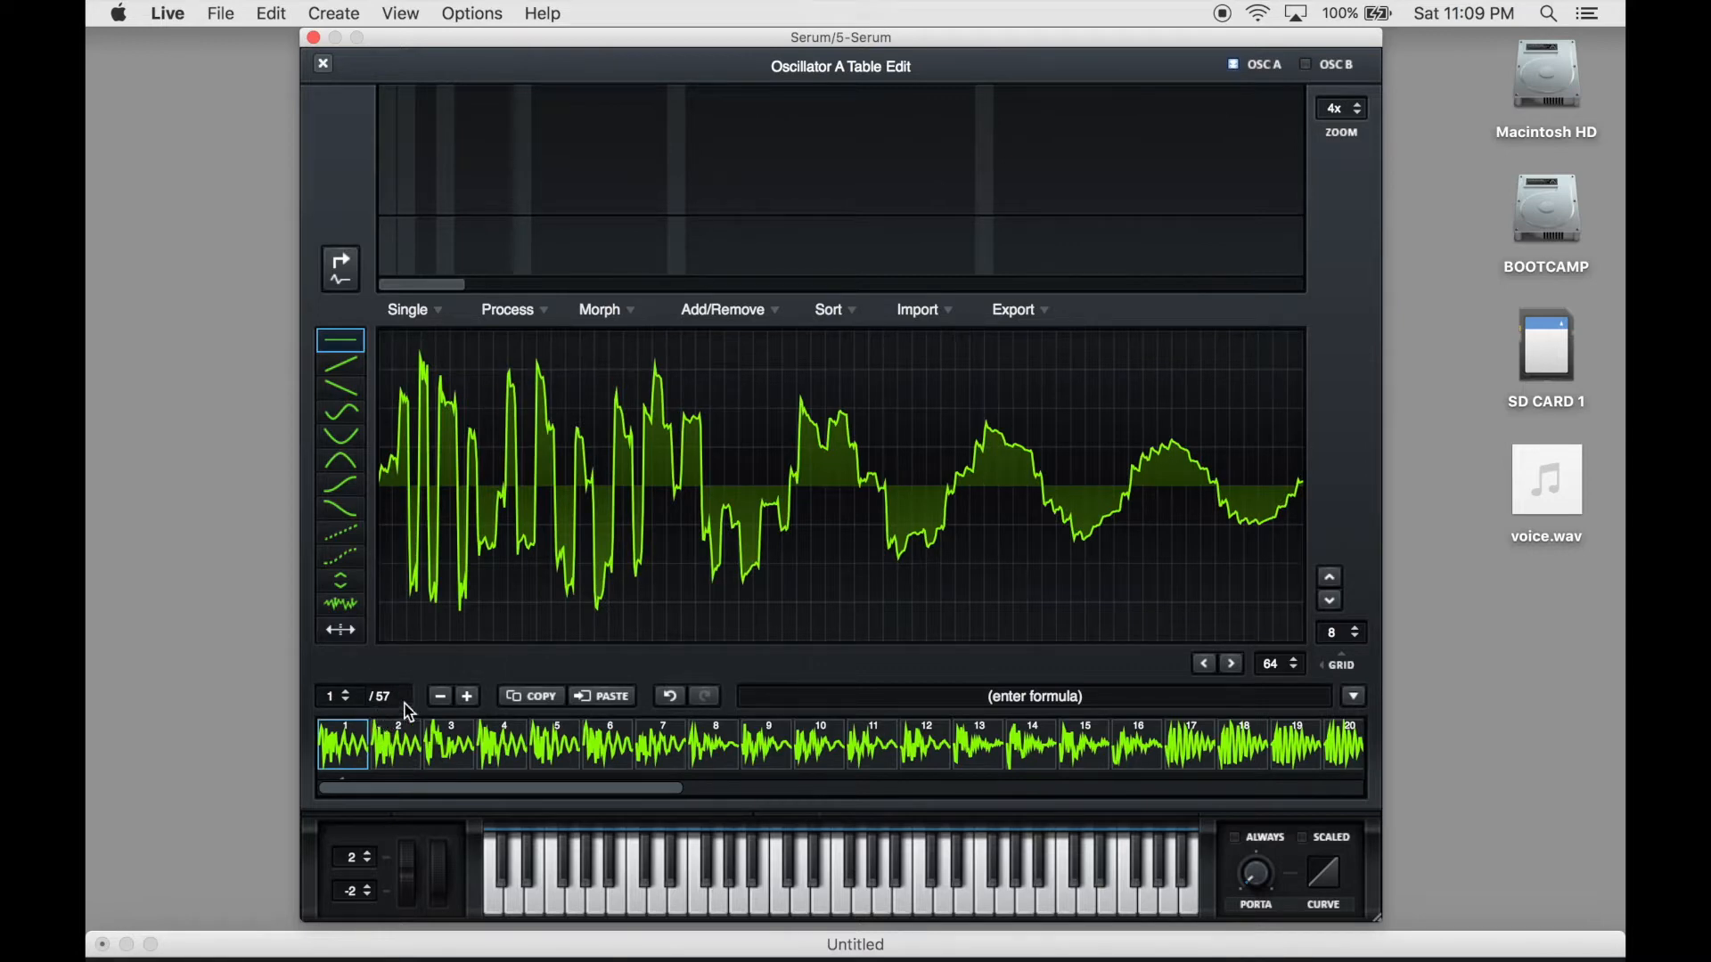
- Export all frames as a 16-bit WAV named voice.wav on the Desktop, replacing the existing file, and close the Serum window
left_click(1022, 311)
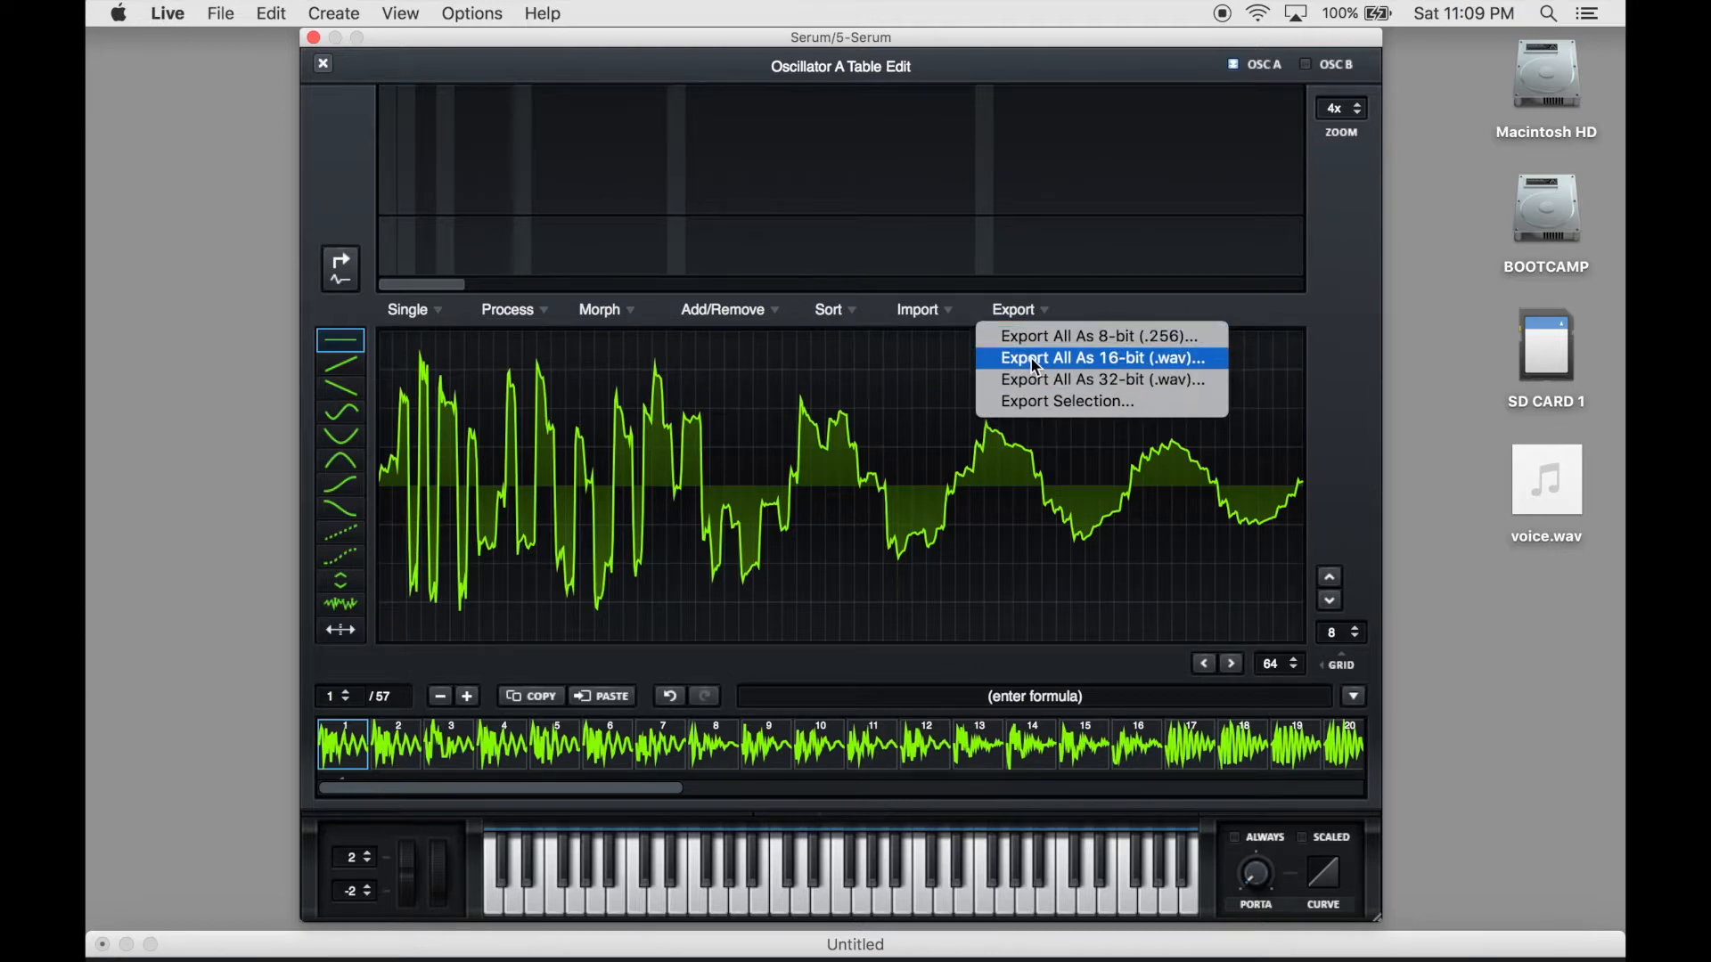
left_click(1030, 358)
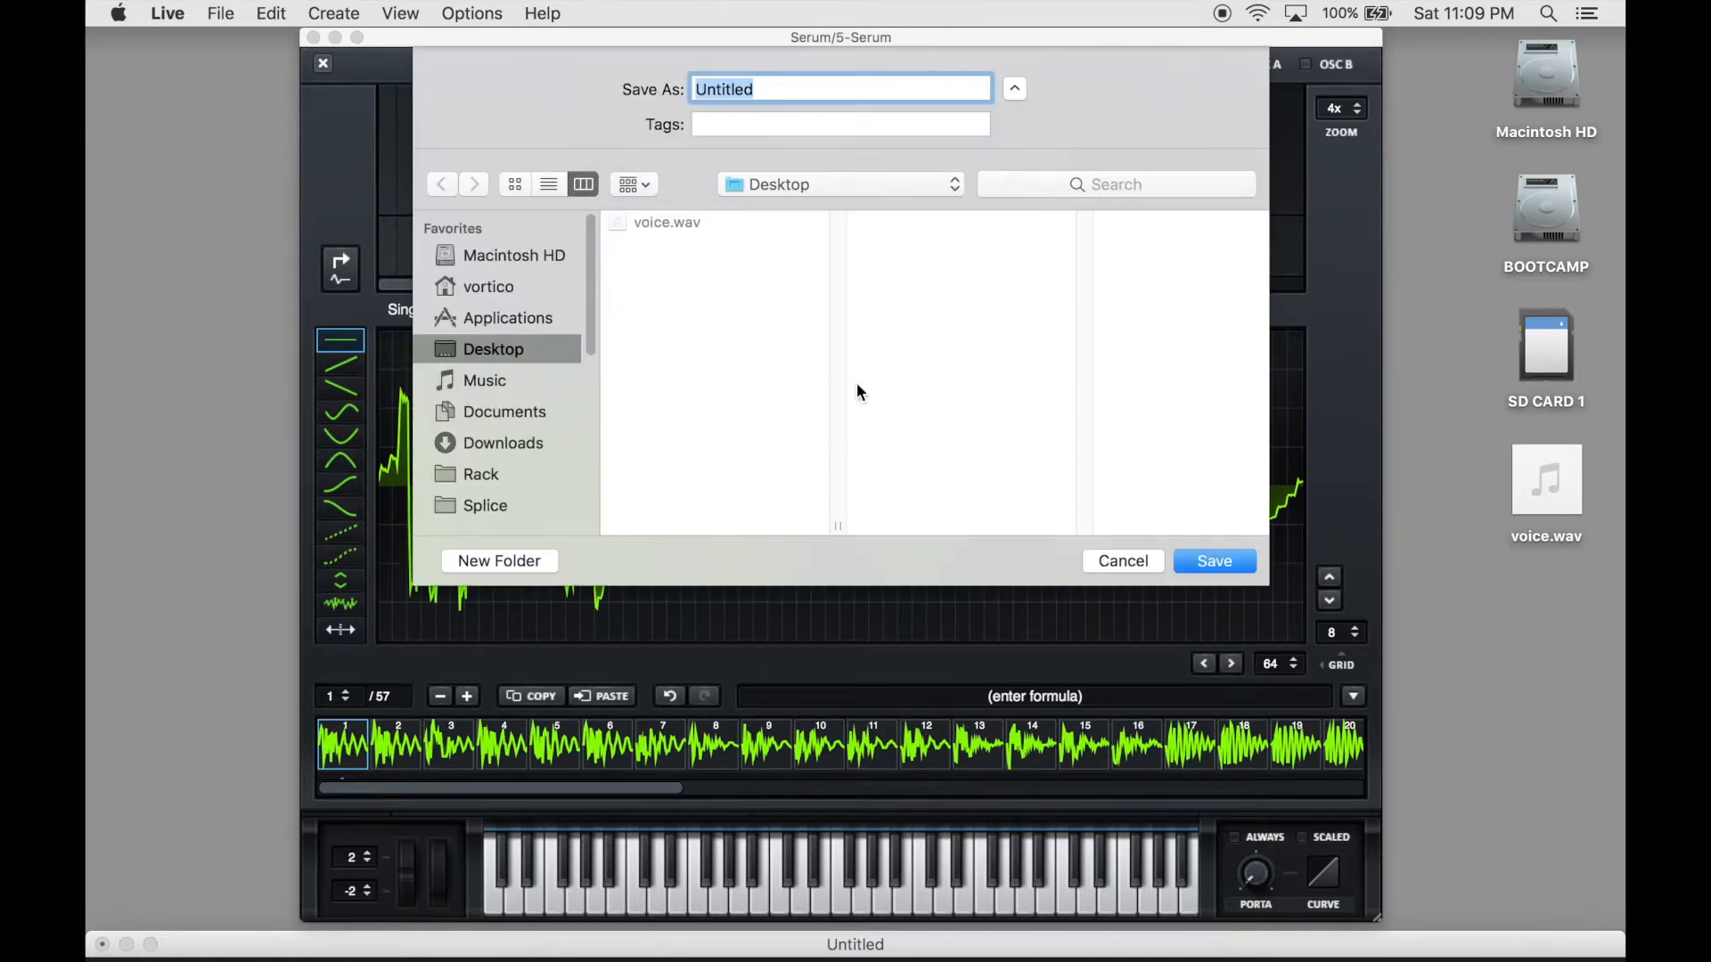
left_click(677, 225)
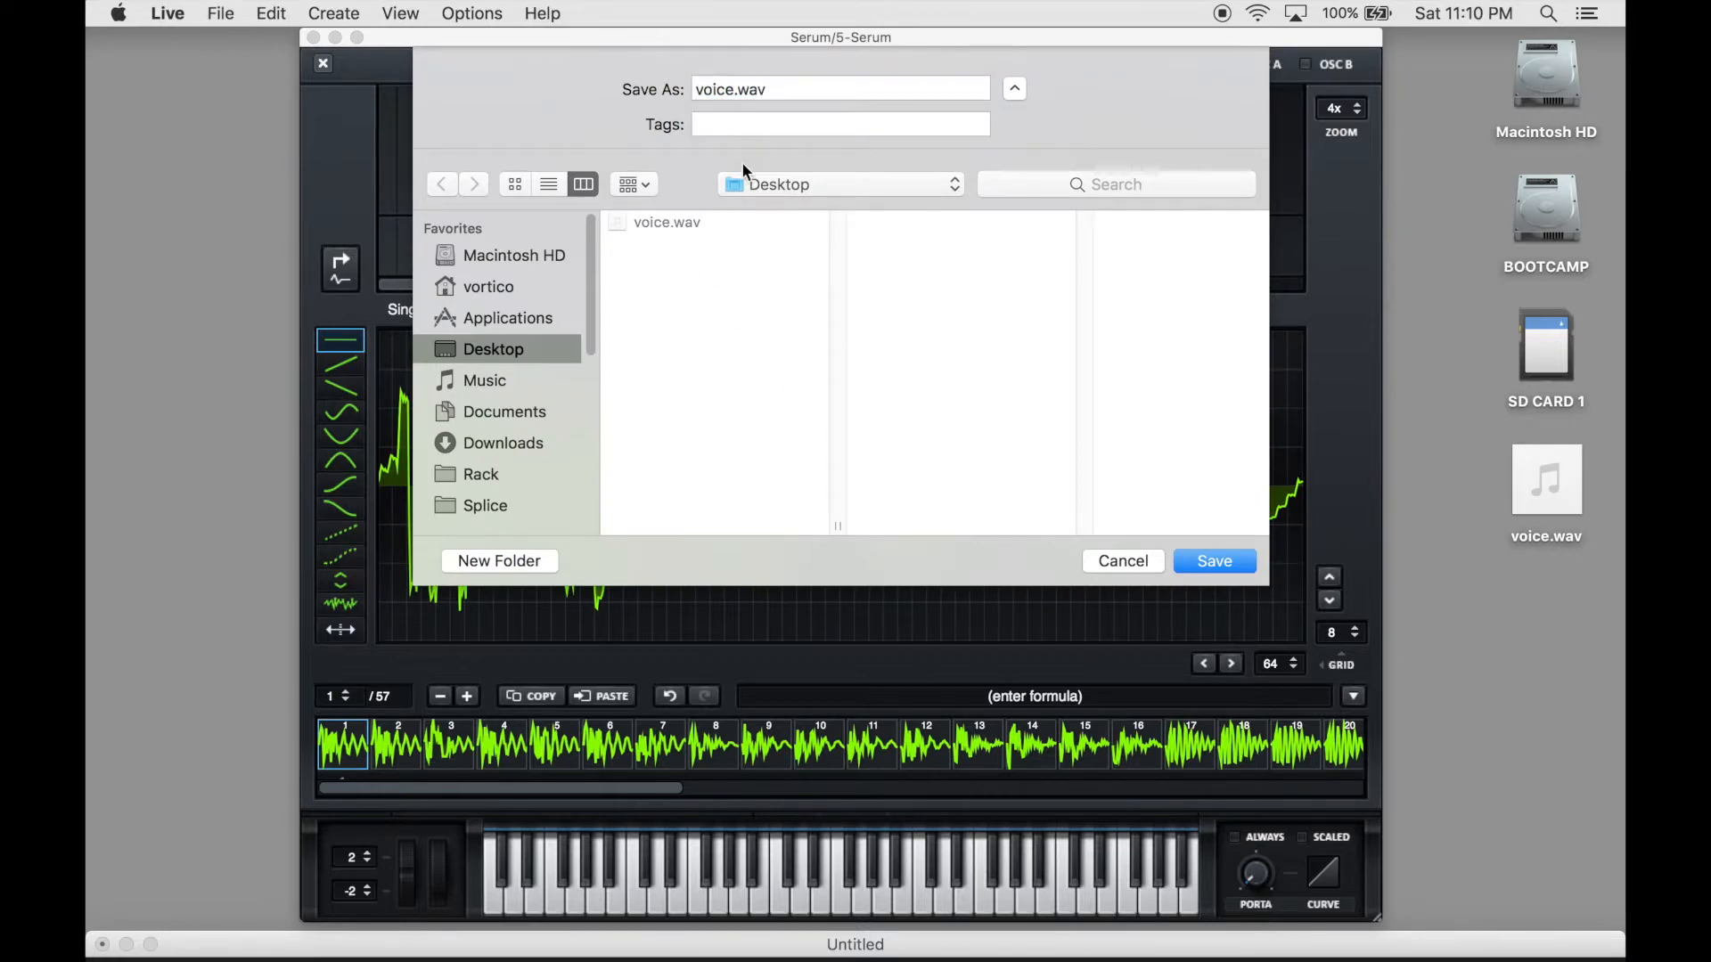
left_click(1220, 561)
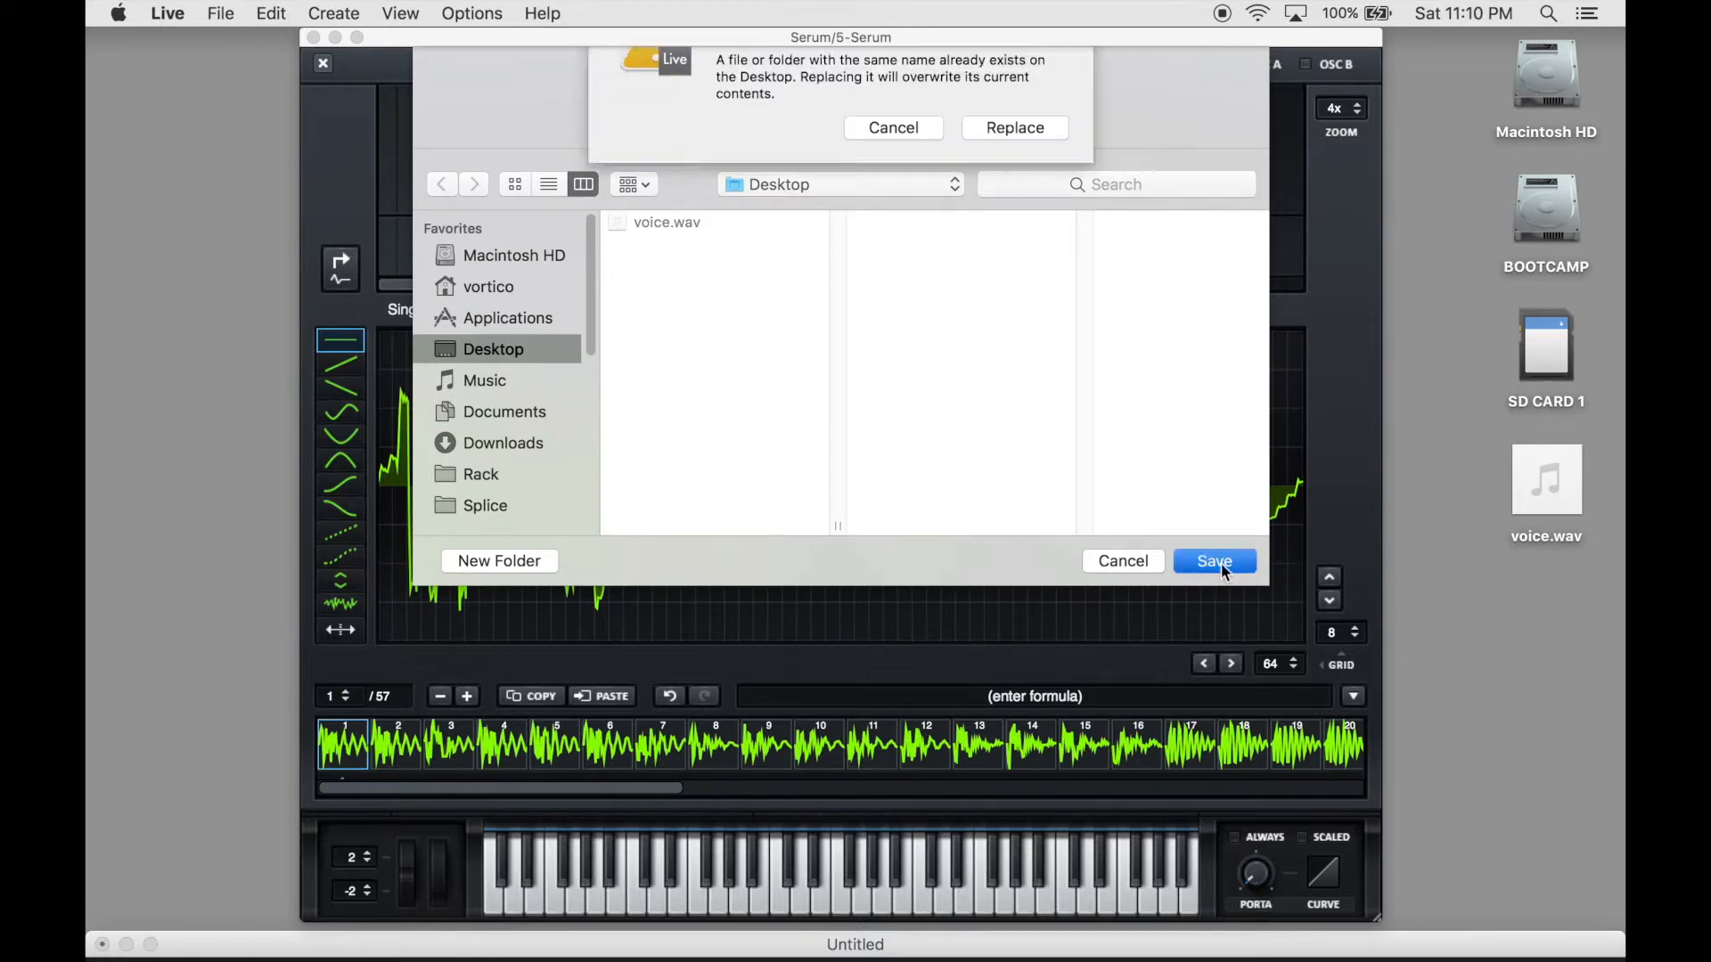
left_click(989, 194)
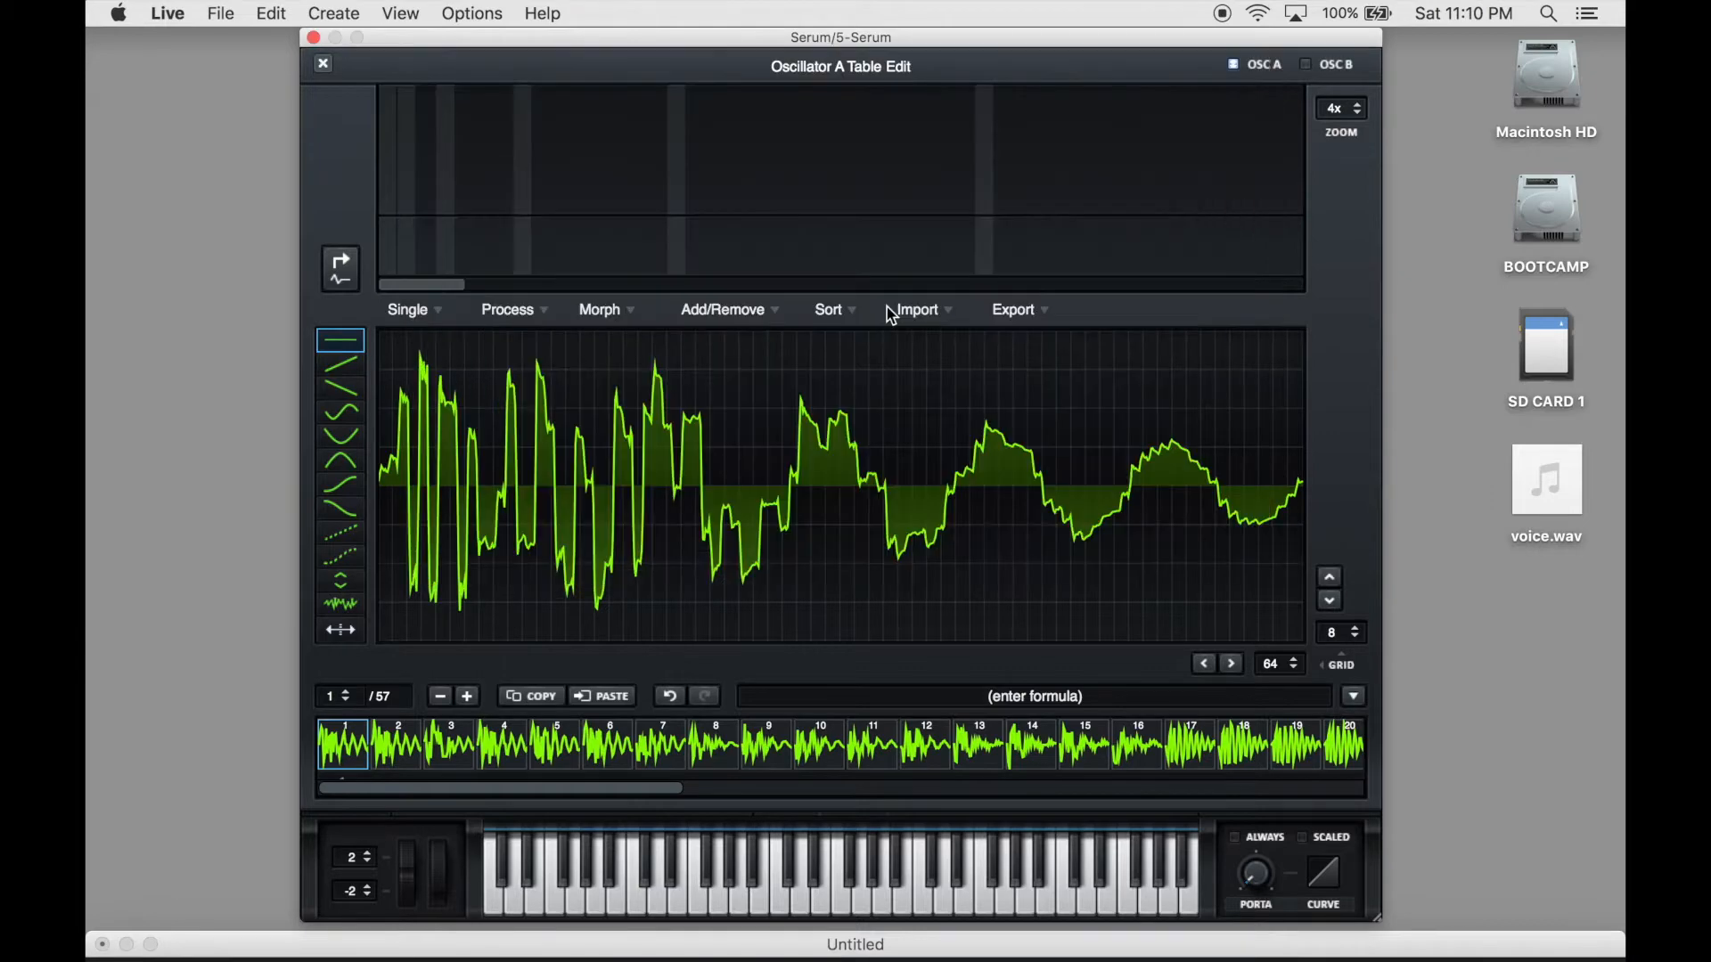
left_click(314, 38)
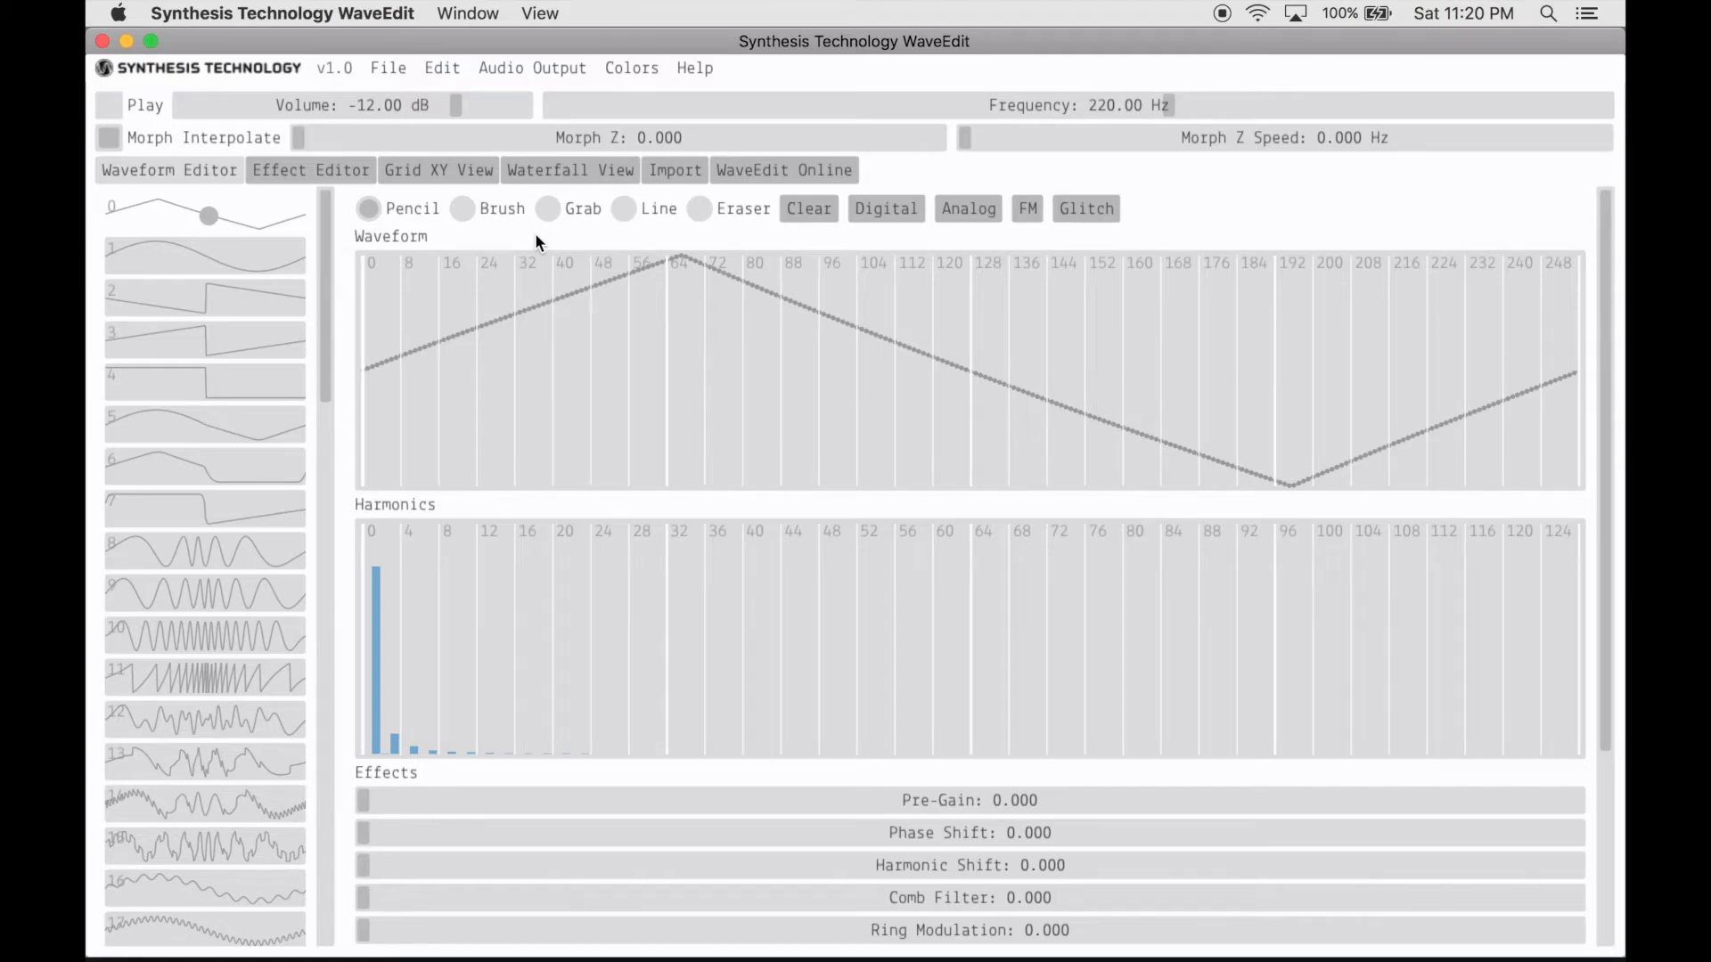
- Switch to WaveEdit and load voice.wav from the Desktop for import
left_click(670, 169)
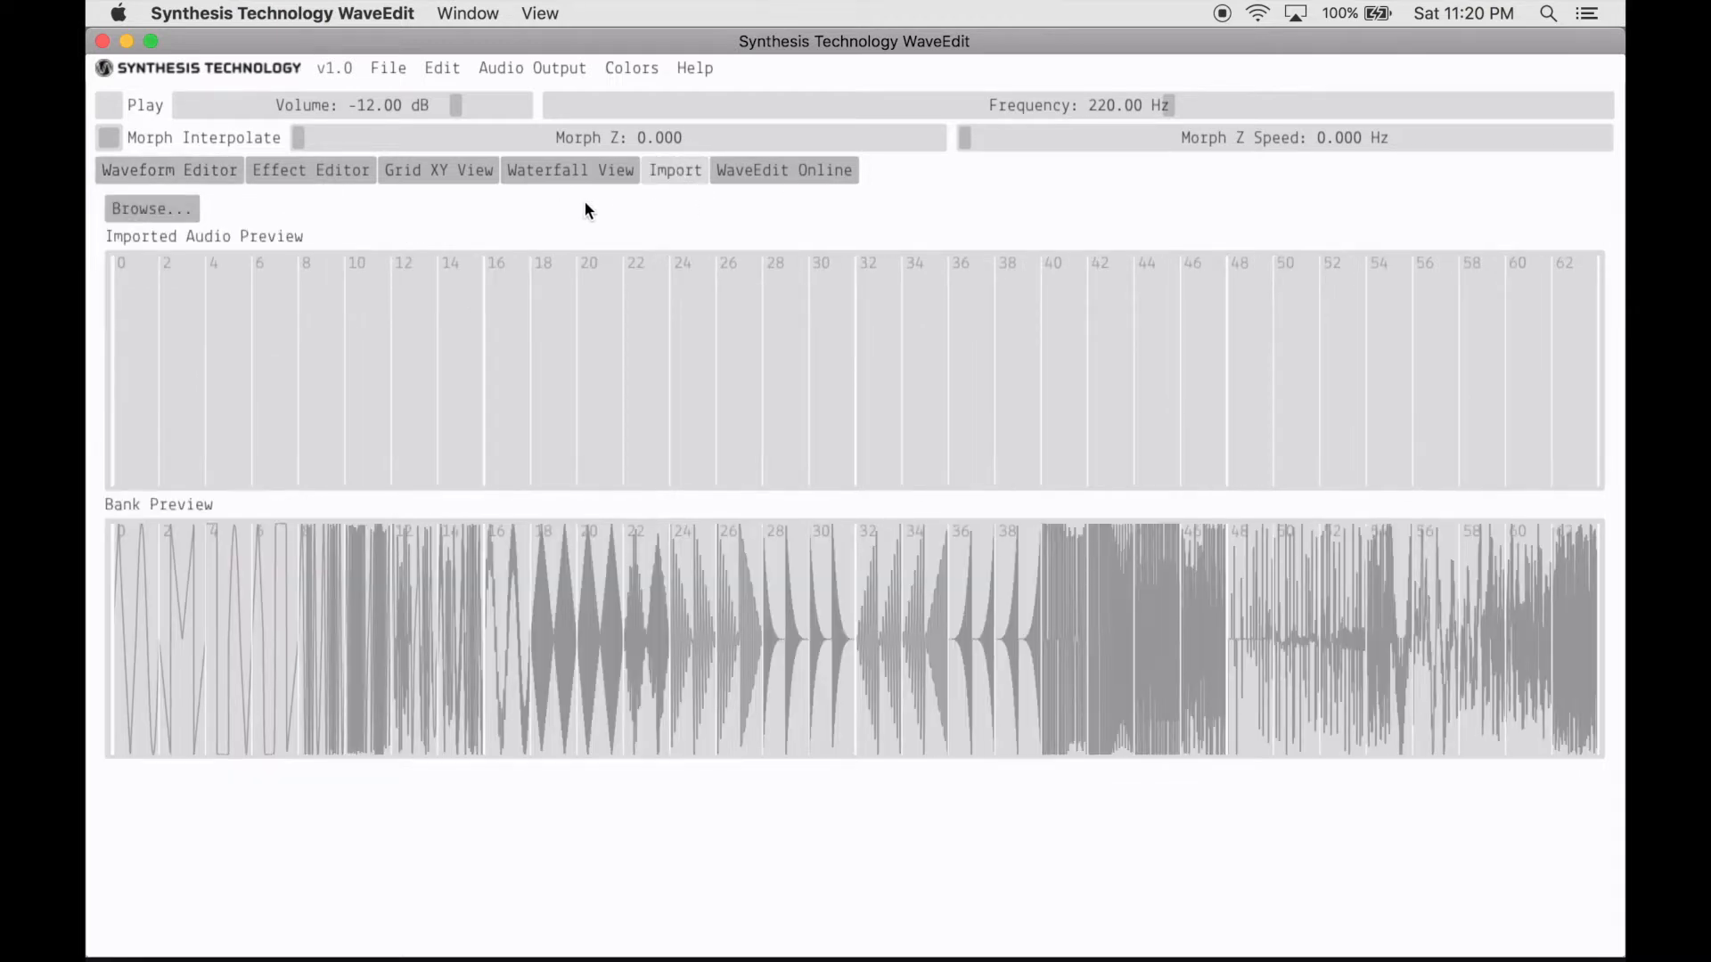
left_click(181, 211)
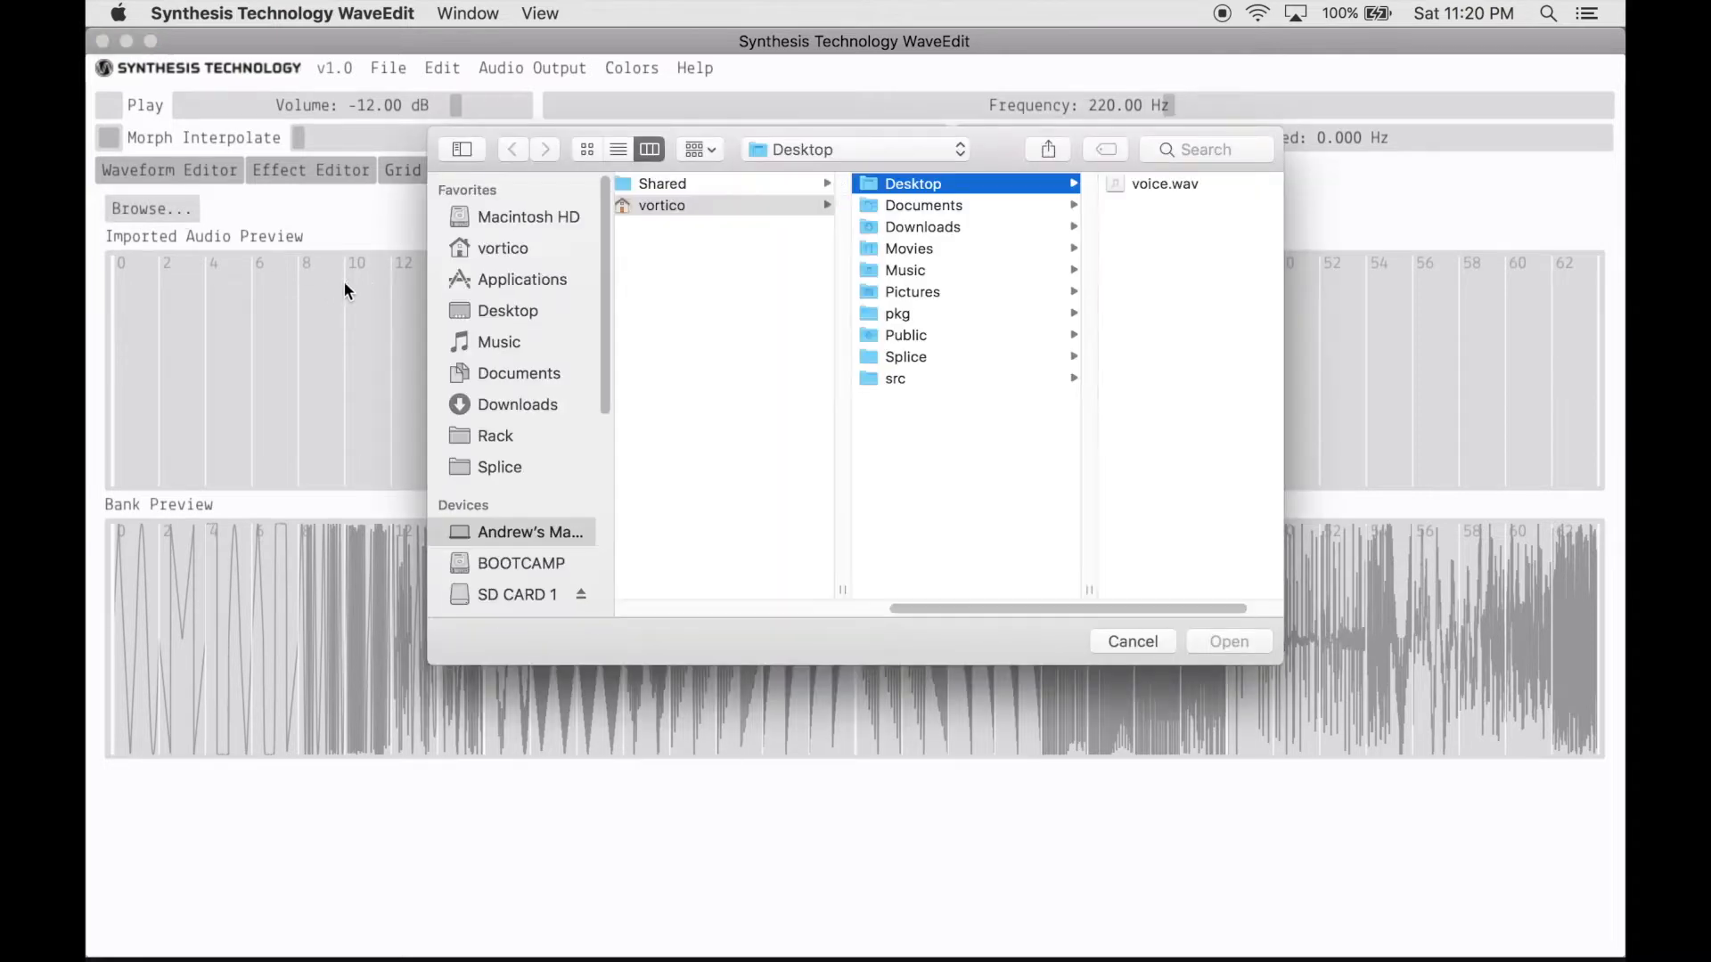
left_click(1146, 186)
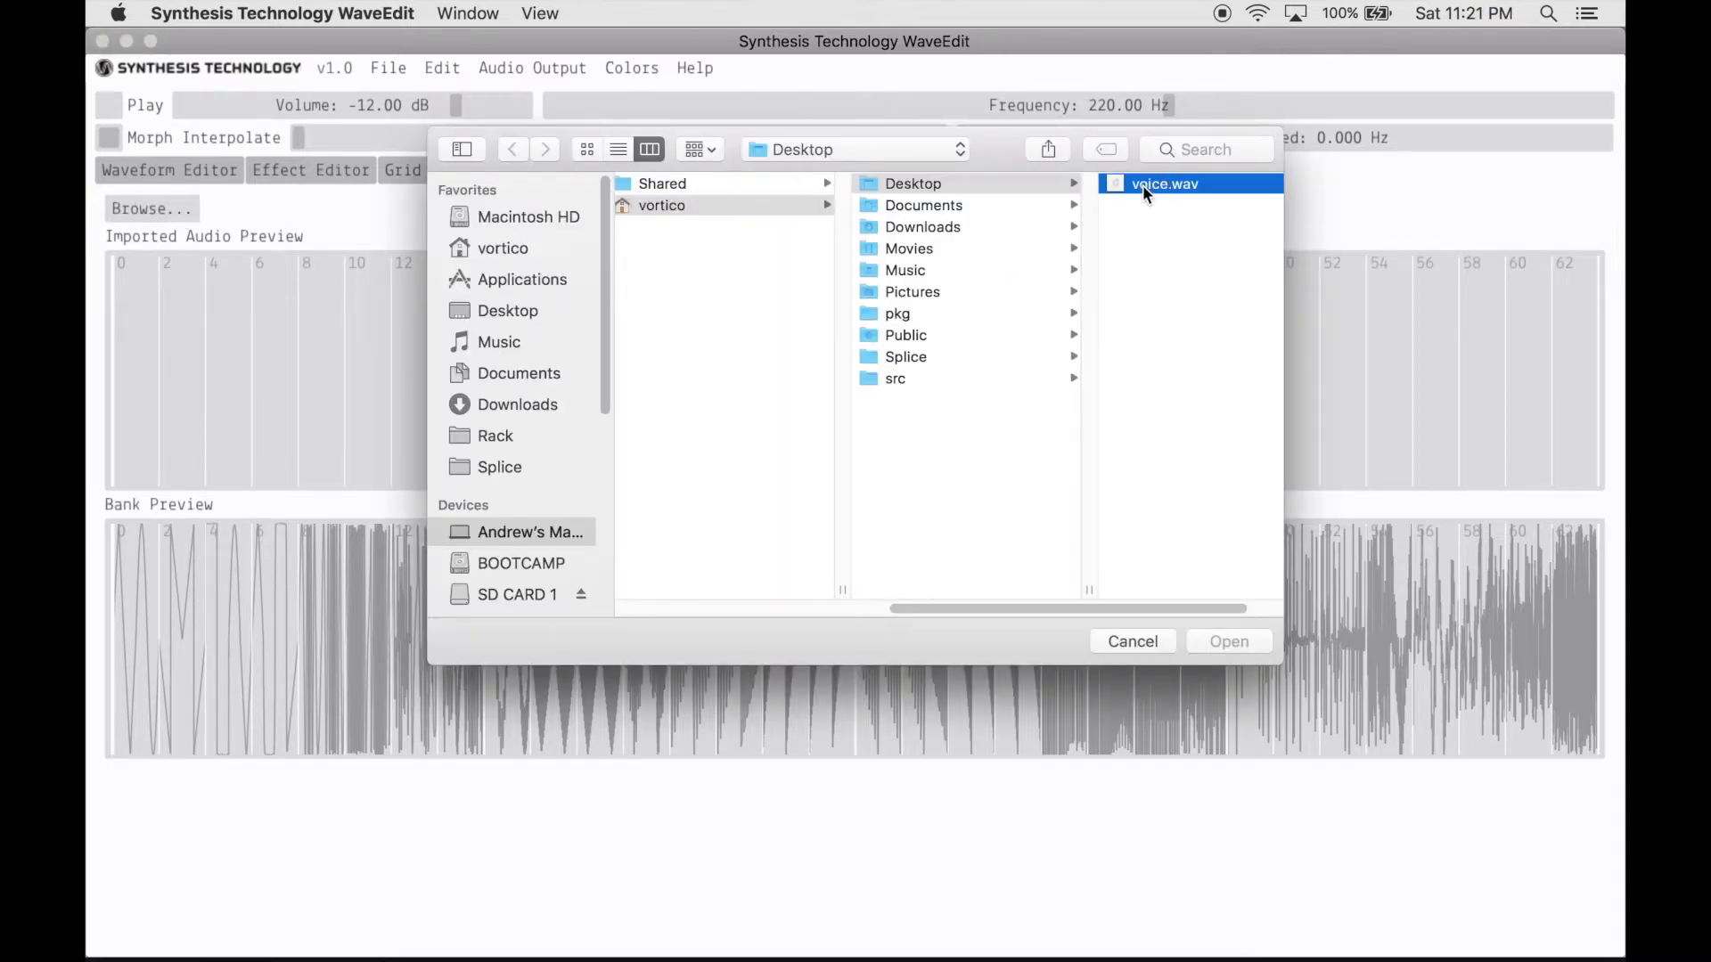
key("Return")
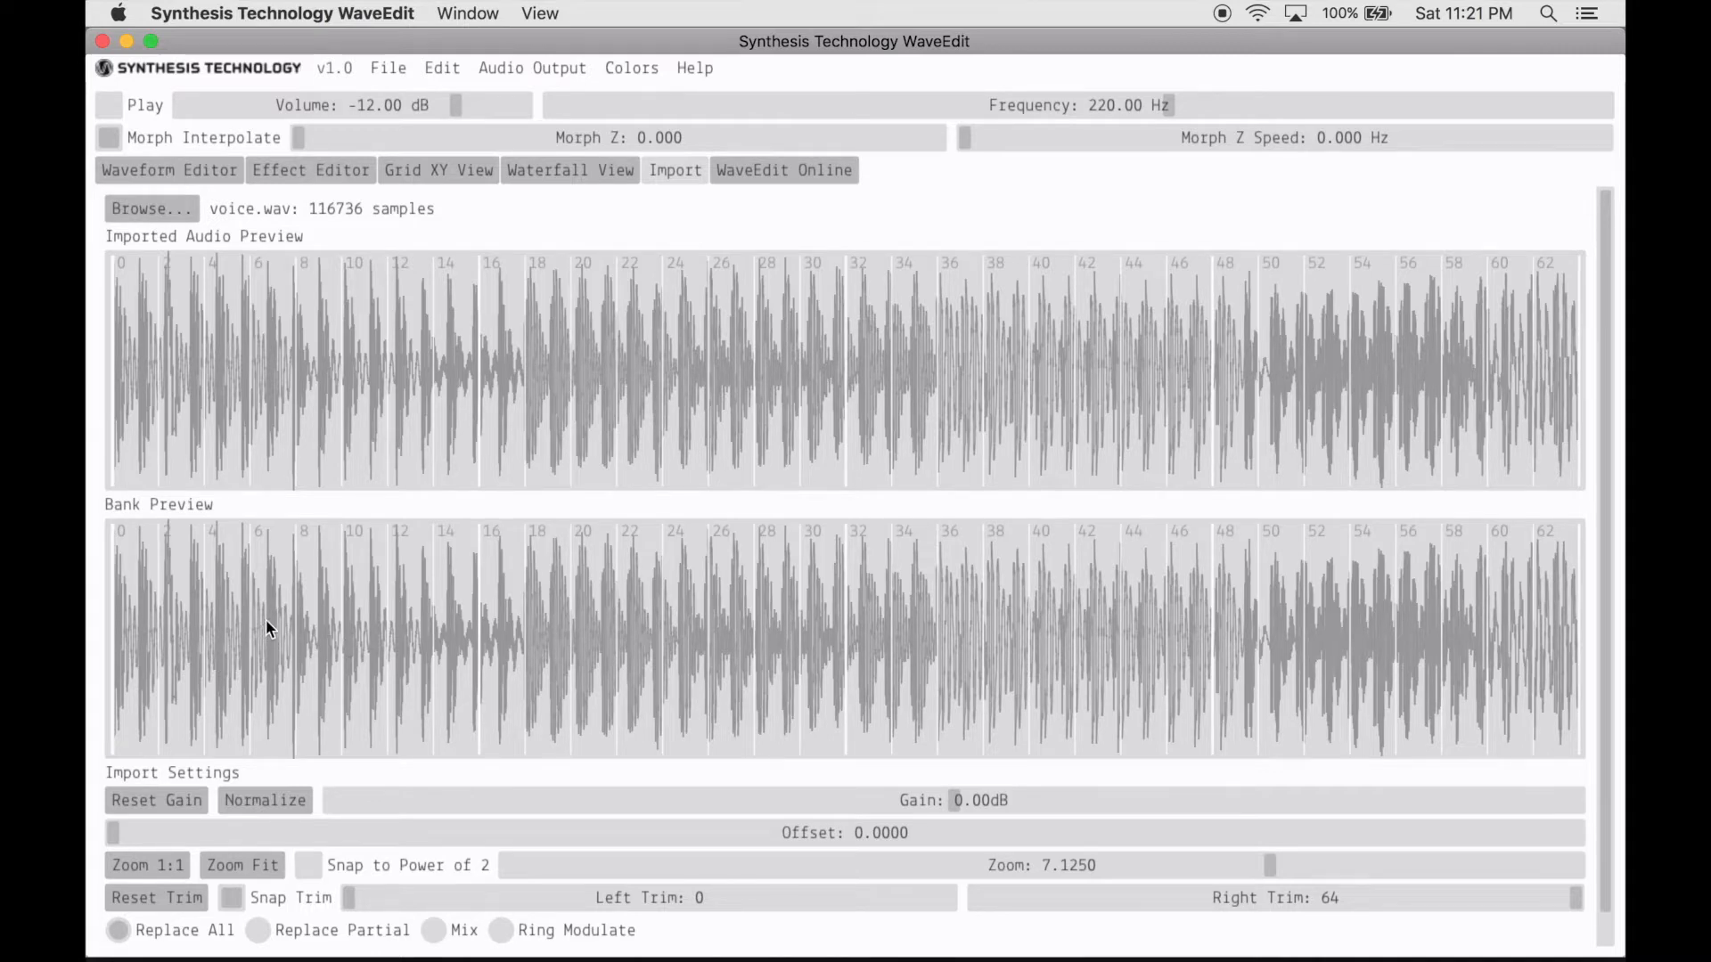
- Set the import zoom to 8 and enable snapping to a power of 2
scroll(208, 604, "down", 2)
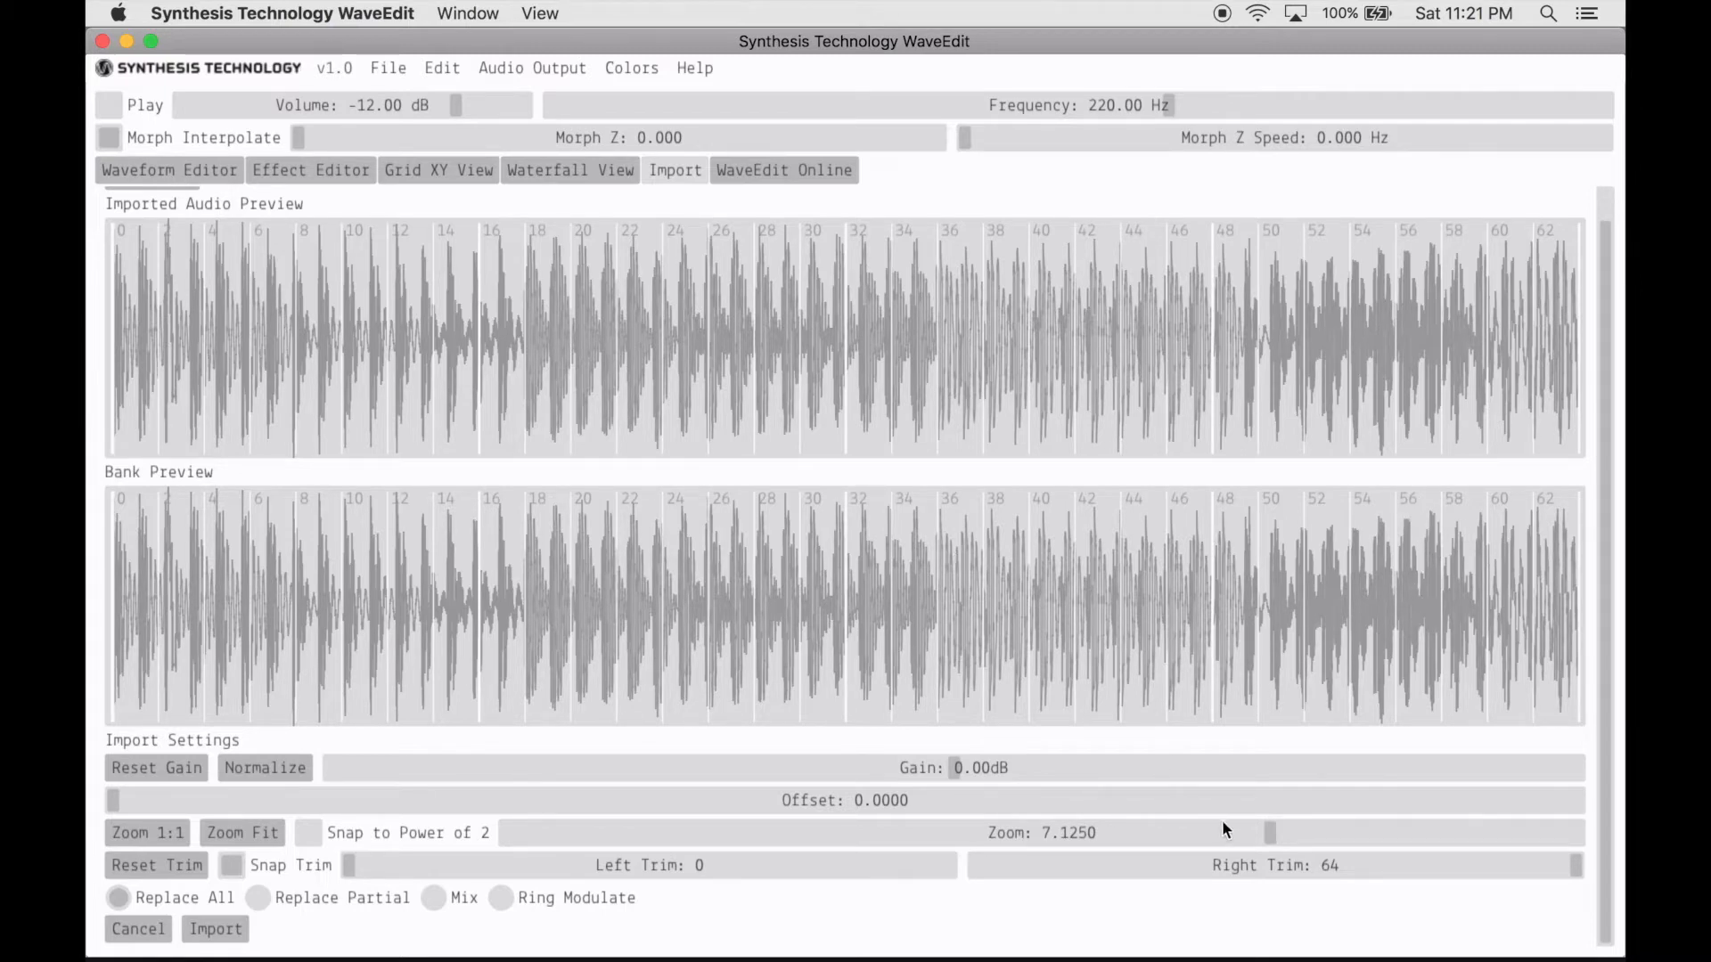
left_click_drag(1270, 832, 1285, 841)
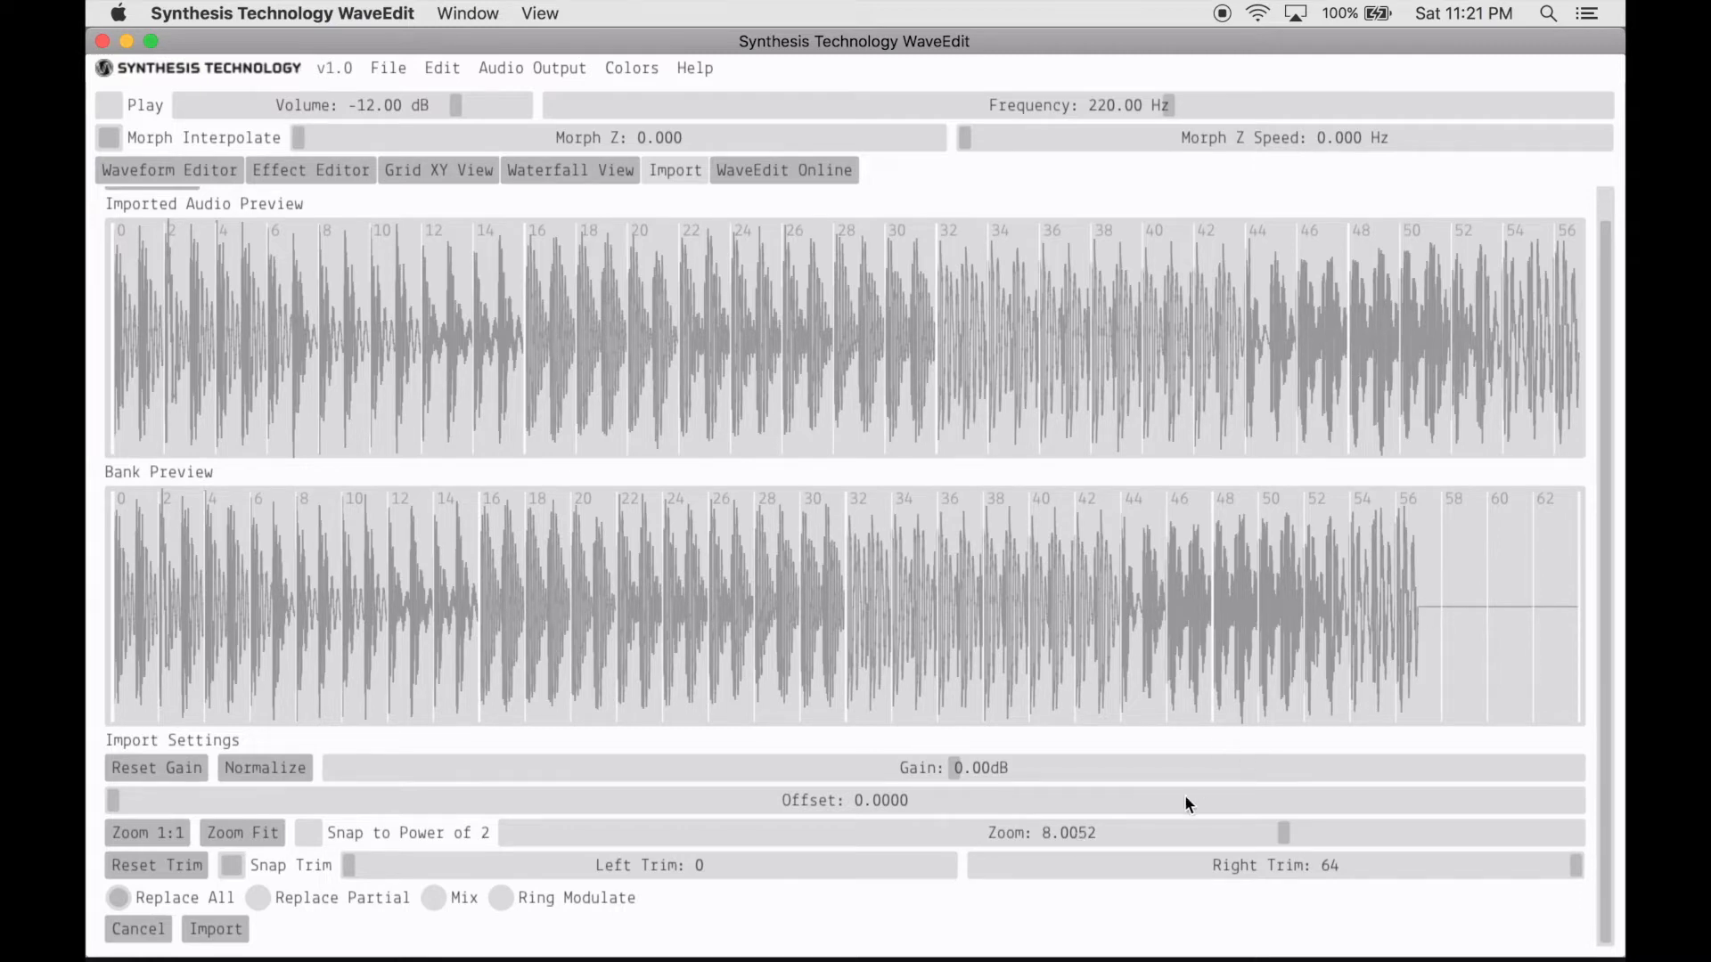
double_click(1069, 835)
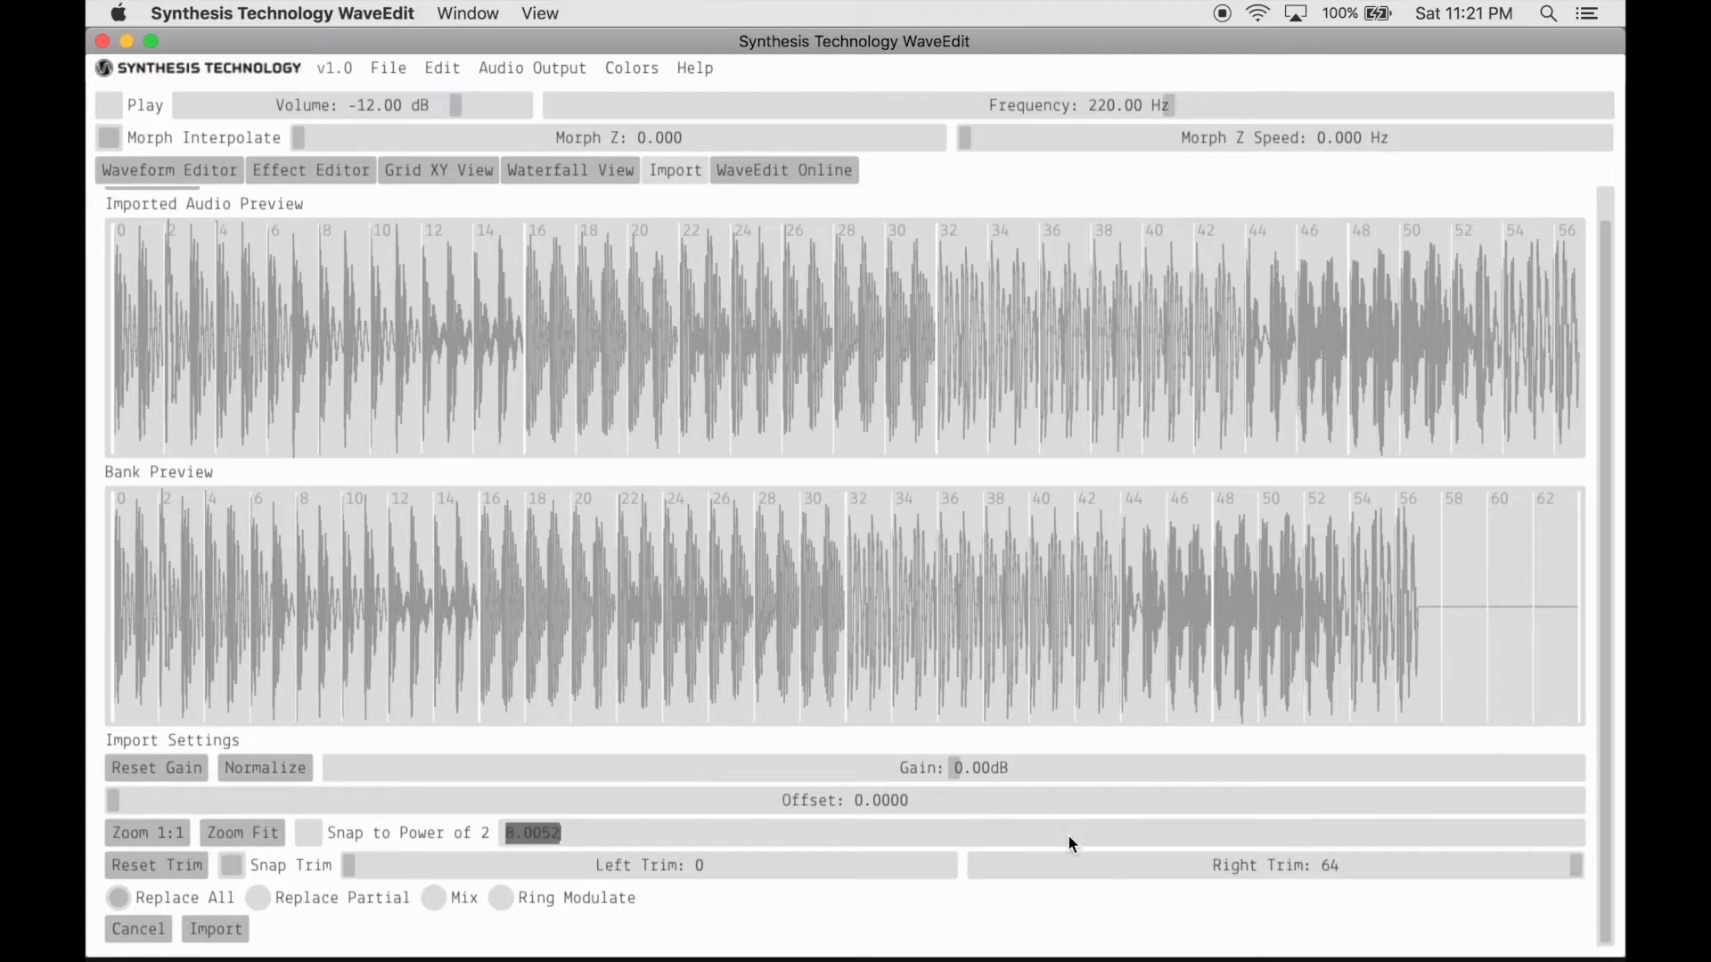
type("8")
key("Return")
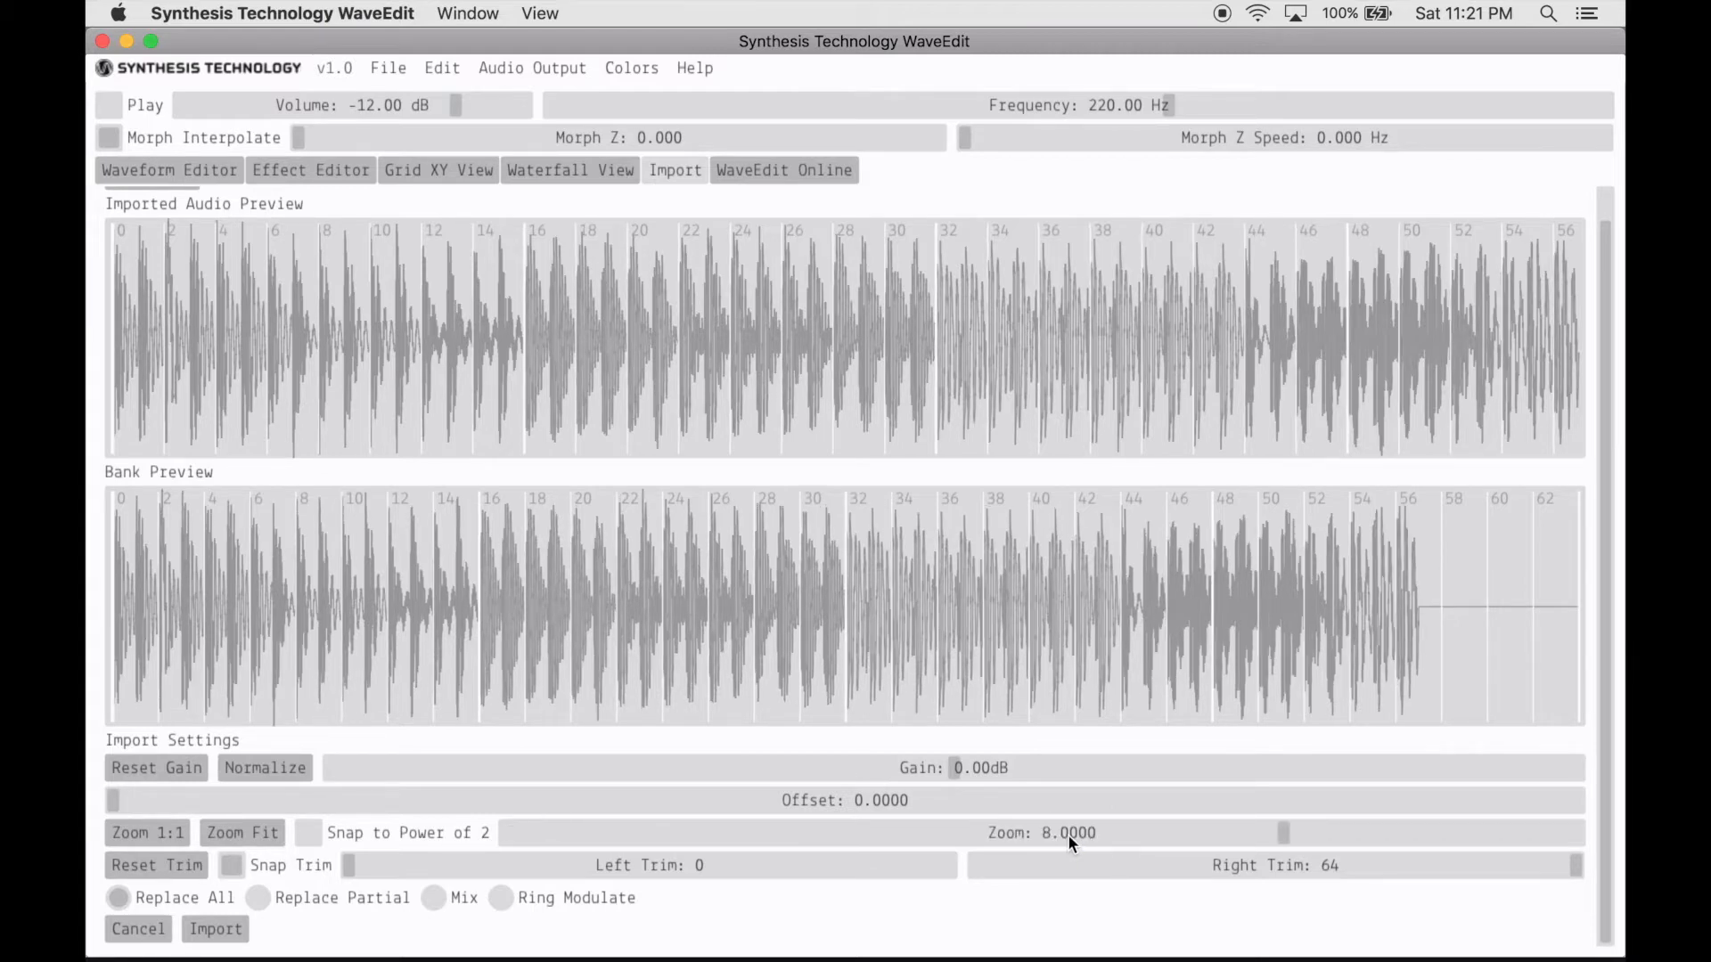
left_click(379, 835)
mouse_move(1283, 834)
left_mouse_down()
mouse_move(966, 832)
mouse_move(1465, 839)
mouse_move(1287, 841)
left_mouse_up()
- Try a left trim of 20 and return it to 0, with the right trim set to 63
left_click_drag(352, 867, 537, 865)
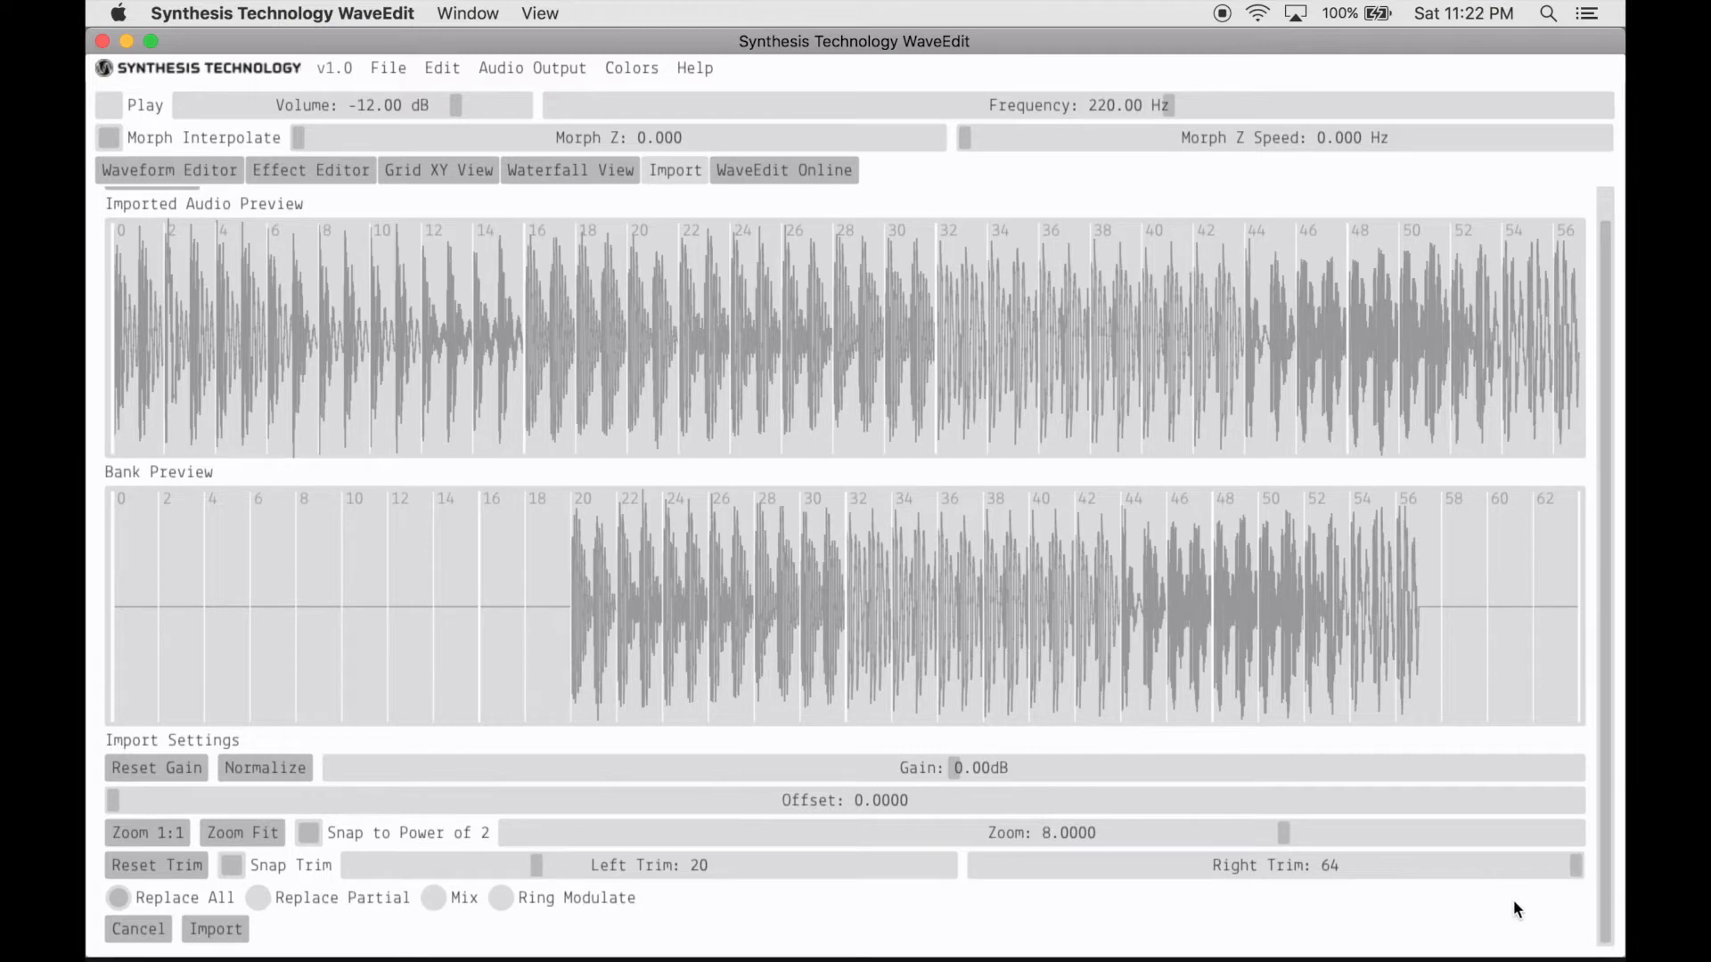
mouse_move(1568, 867)
left_mouse_down()
mouse_move(1367, 867)
mouse_move(1564, 868)
left_mouse_up()
left_click_drag(544, 863, 321, 865)
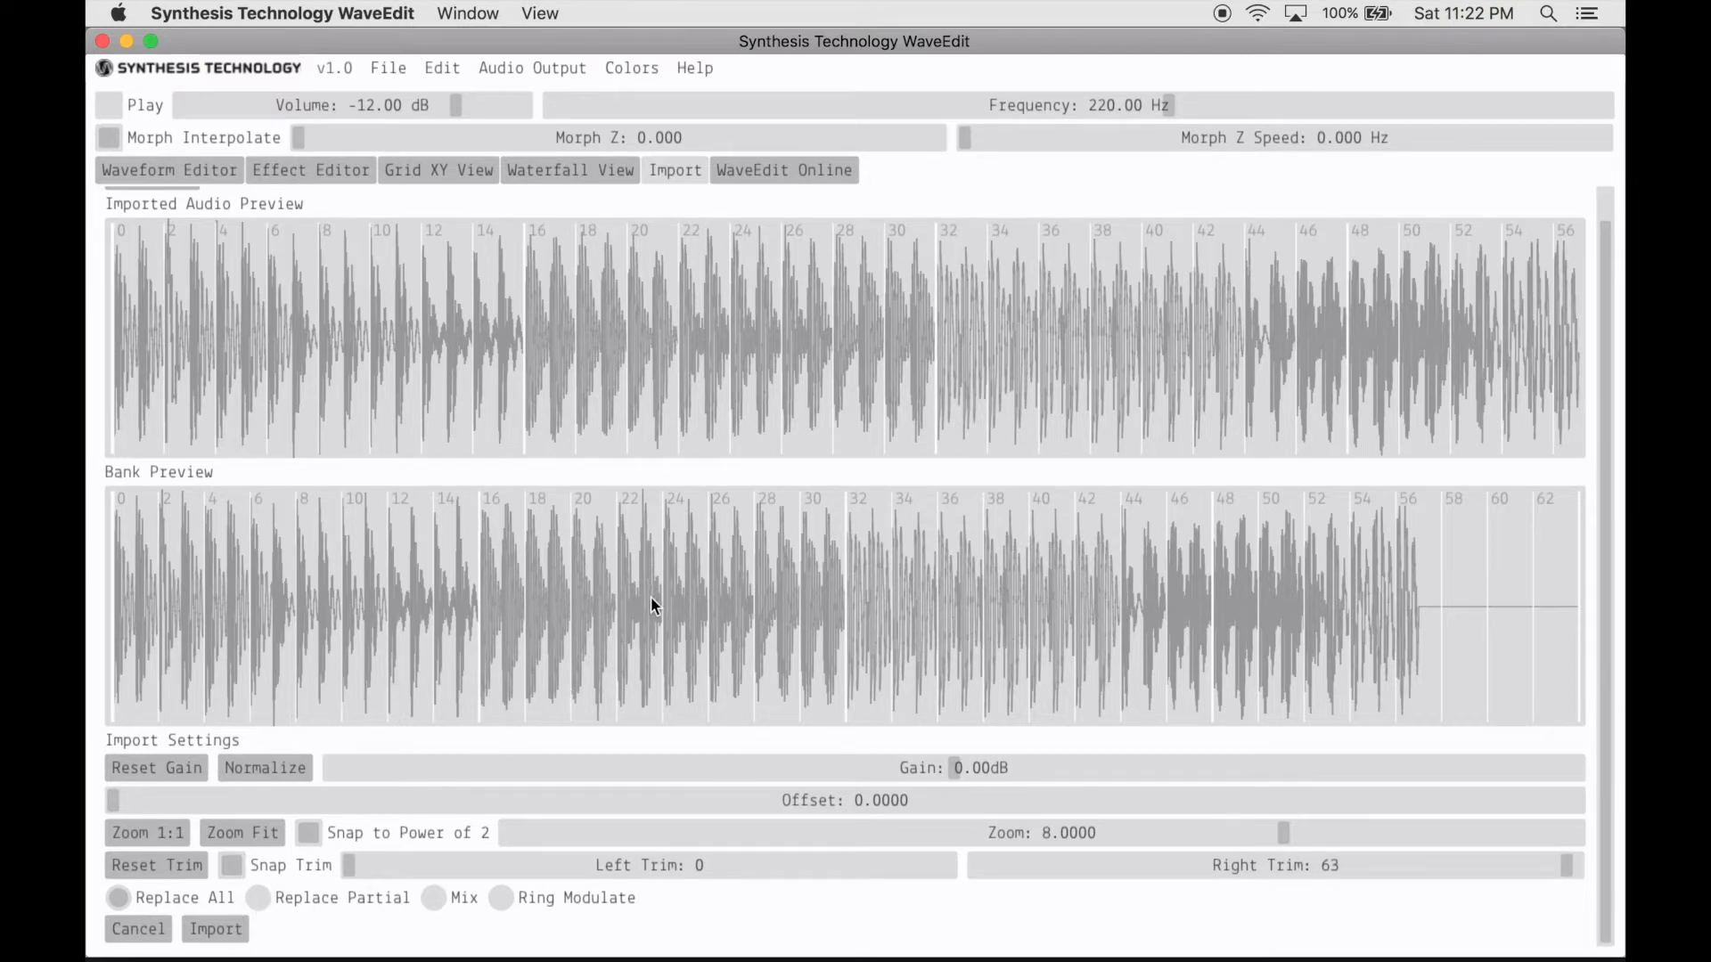
- Choose the Replace Partial mode and import the audio into the bank
left_click(258, 898)
left_click(221, 932)
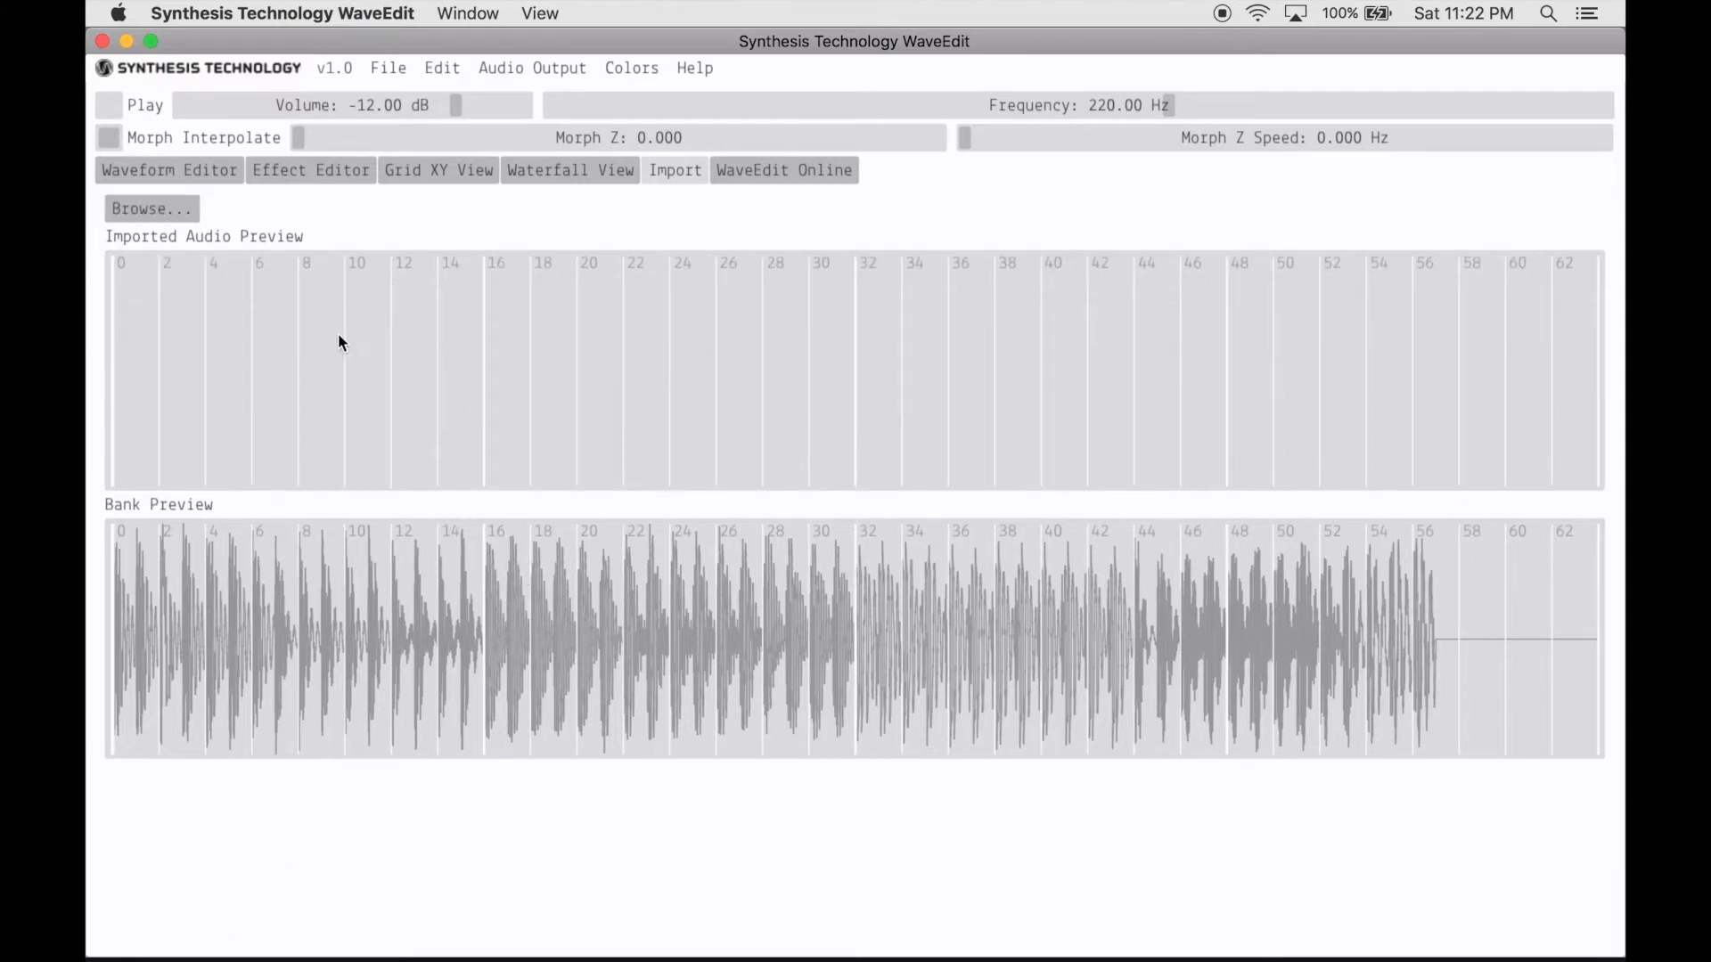
- Open the bank in the Waveform Editor and copy waveform 56 into empty slot 63
left_click(190, 173)
left_click_drag(325, 241, 308, 192)
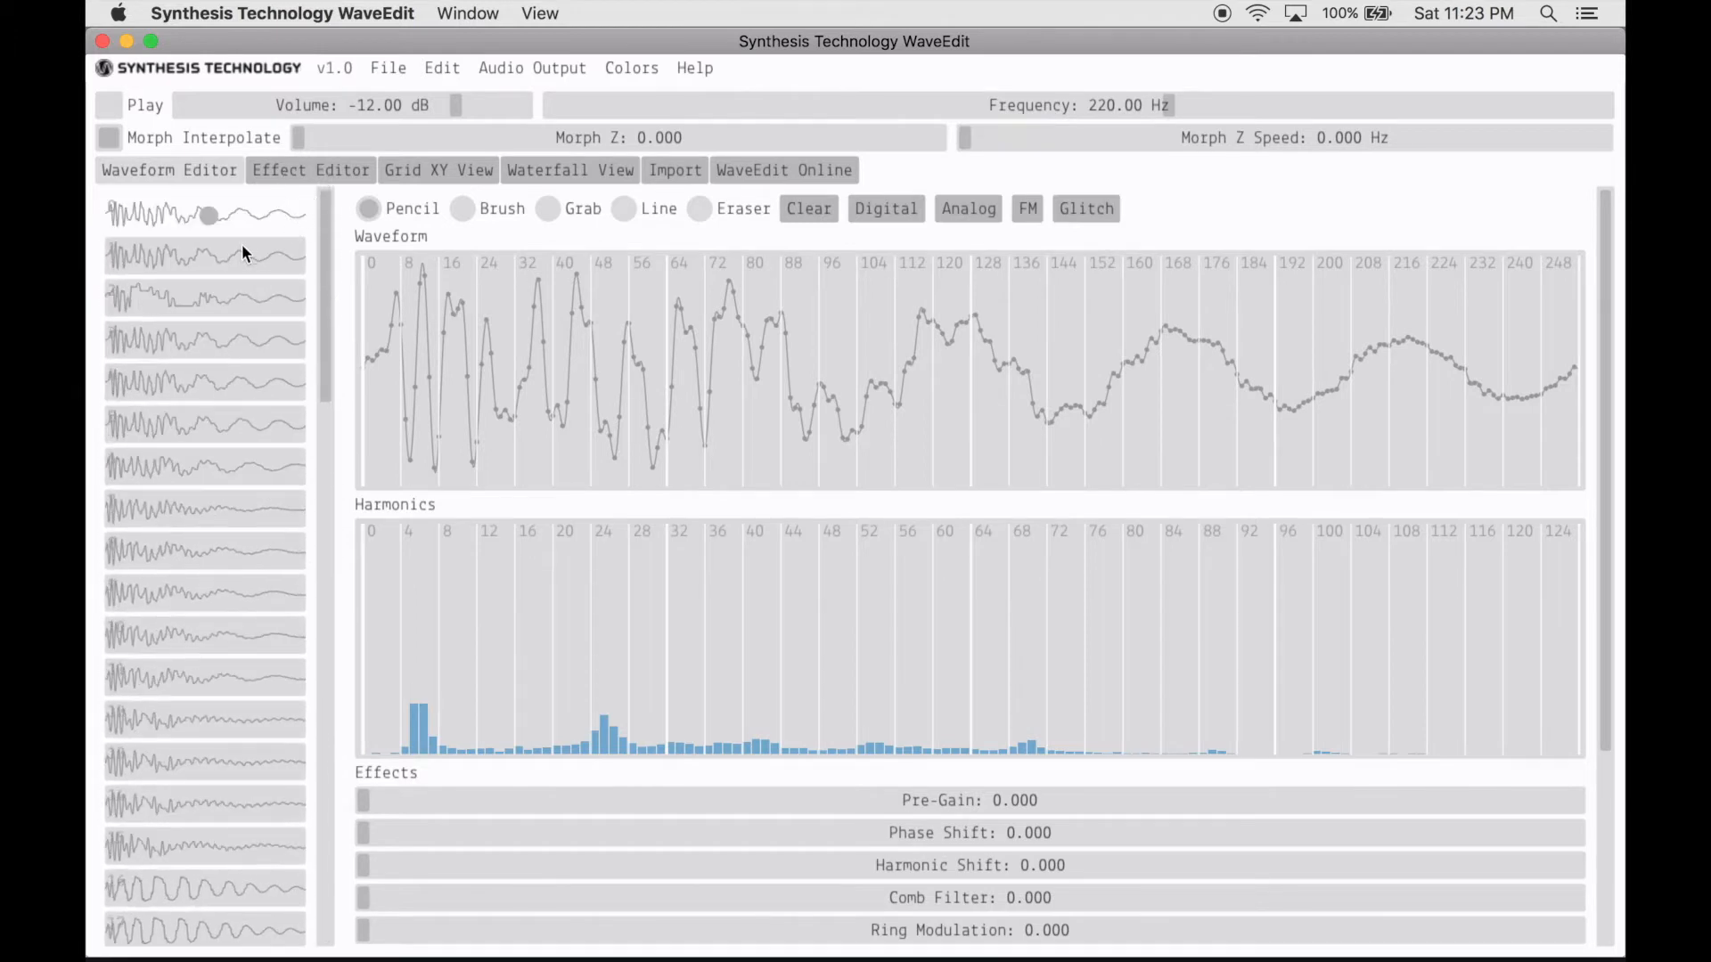
left_click_drag(323, 259, 303, 855)
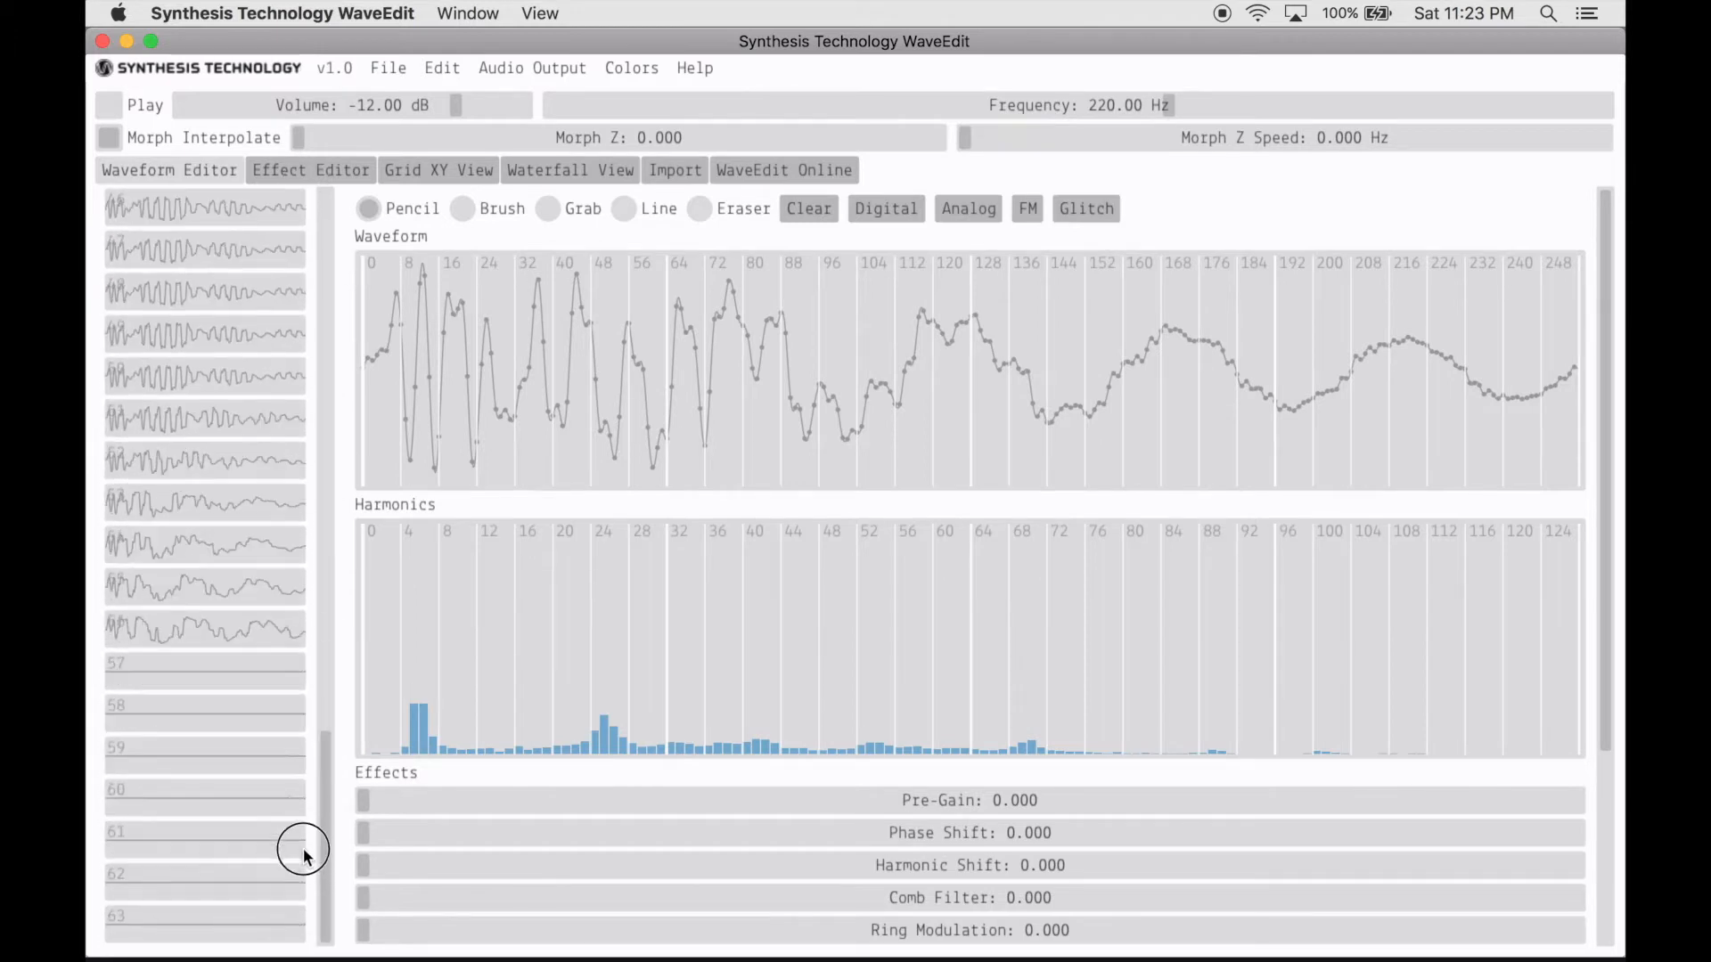
left_click(230, 629)
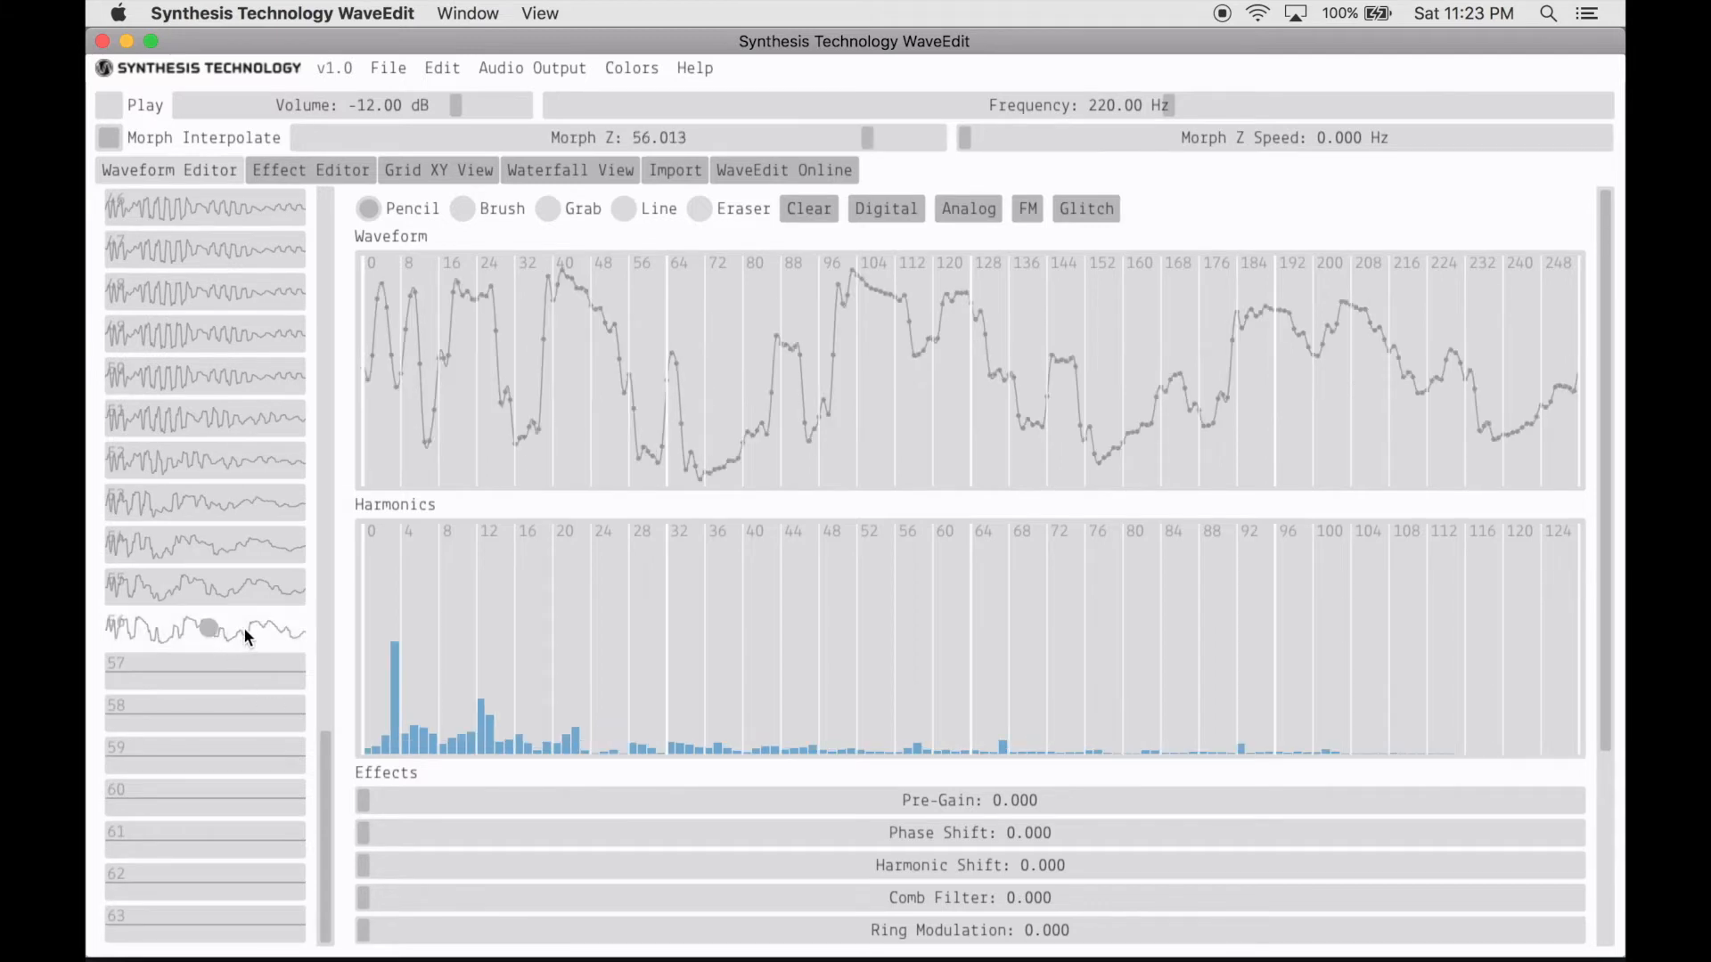
left_click_drag(247, 636, 246, 918)
left_click_drag(247, 625, 247, 670)
left_click(256, 632)
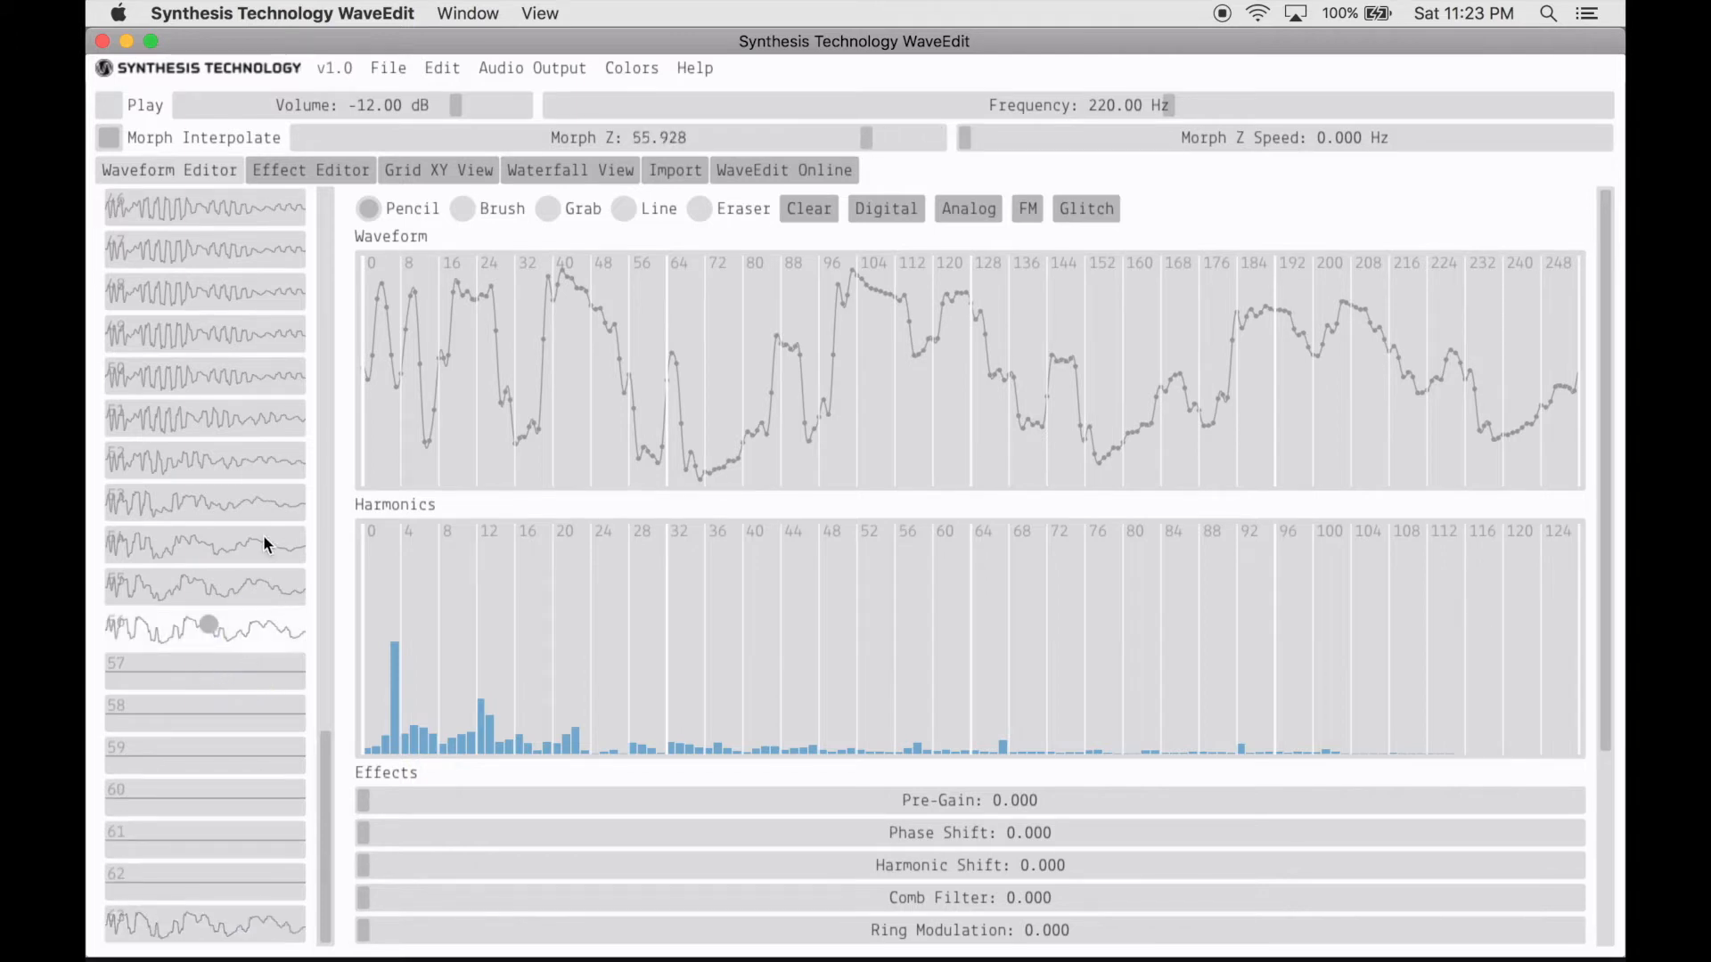
- Copy waveforms 51 to 56 into empty slots 57 to 62 and move the selection to waveform 54
left_click(253, 418)
left_click_drag(255, 426, 248, 683)
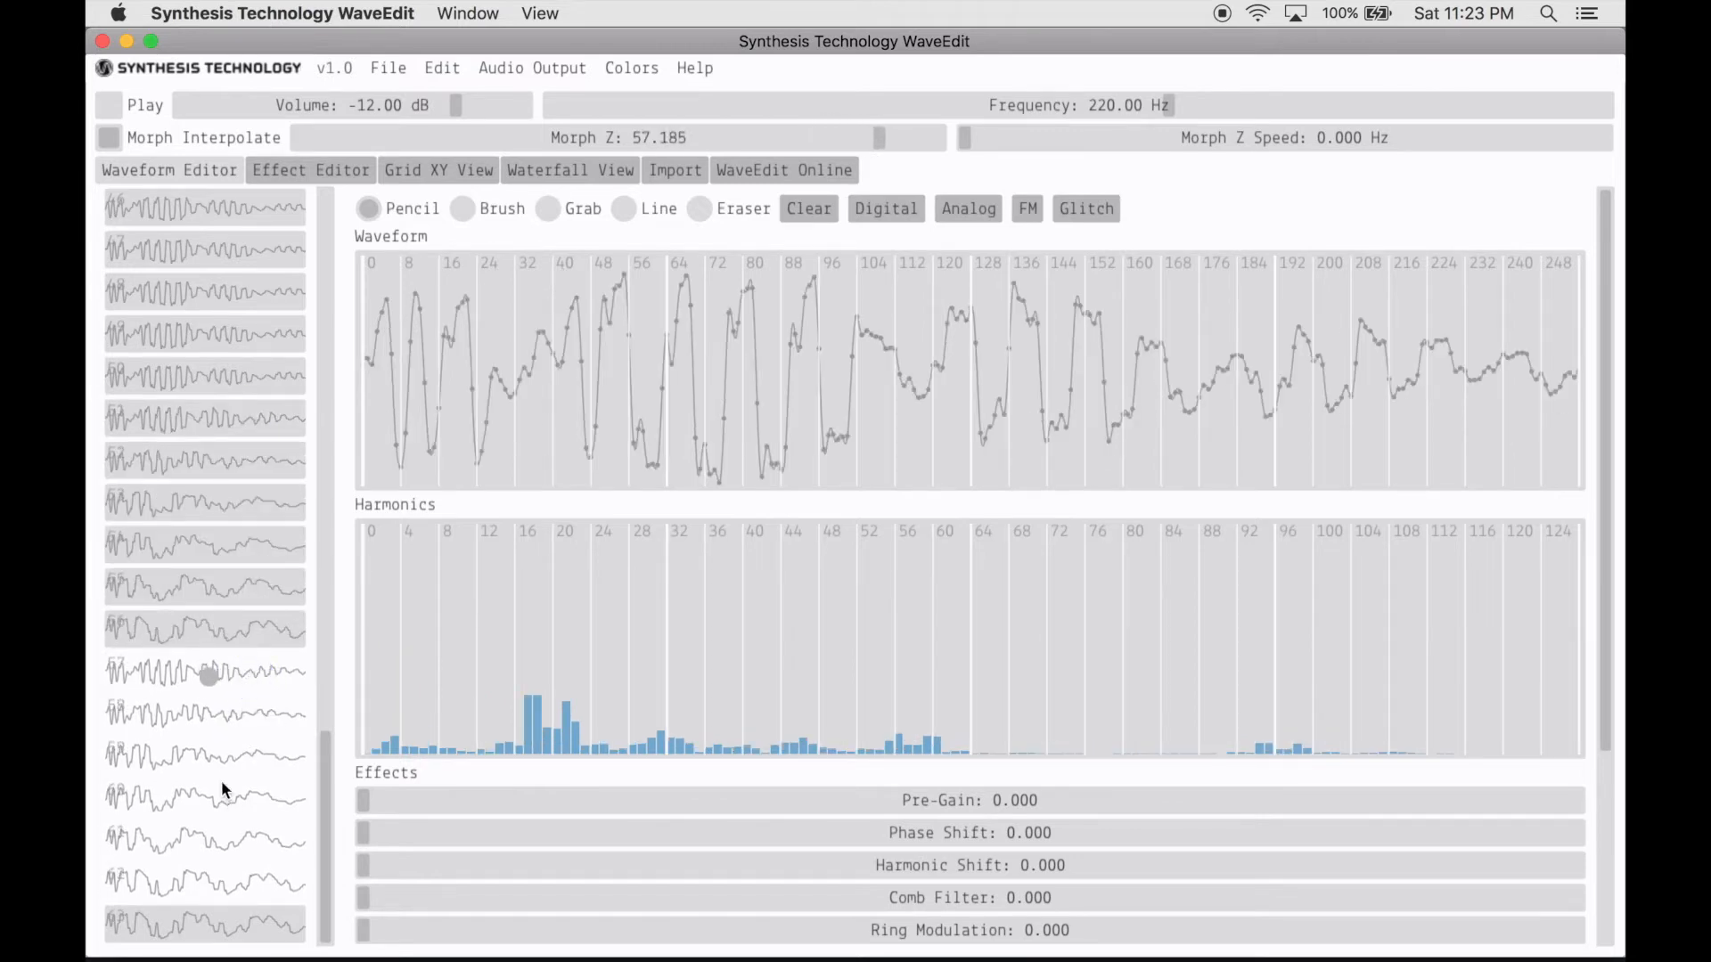
key("Up")
key("Up")
key("Up")
mouse_move(237, 409)
left_mouse_down()
mouse_move(222, 786)
mouse_move(225, 485)
mouse_move(249, 855)
mouse_move(238, 514)
left_mouse_up()
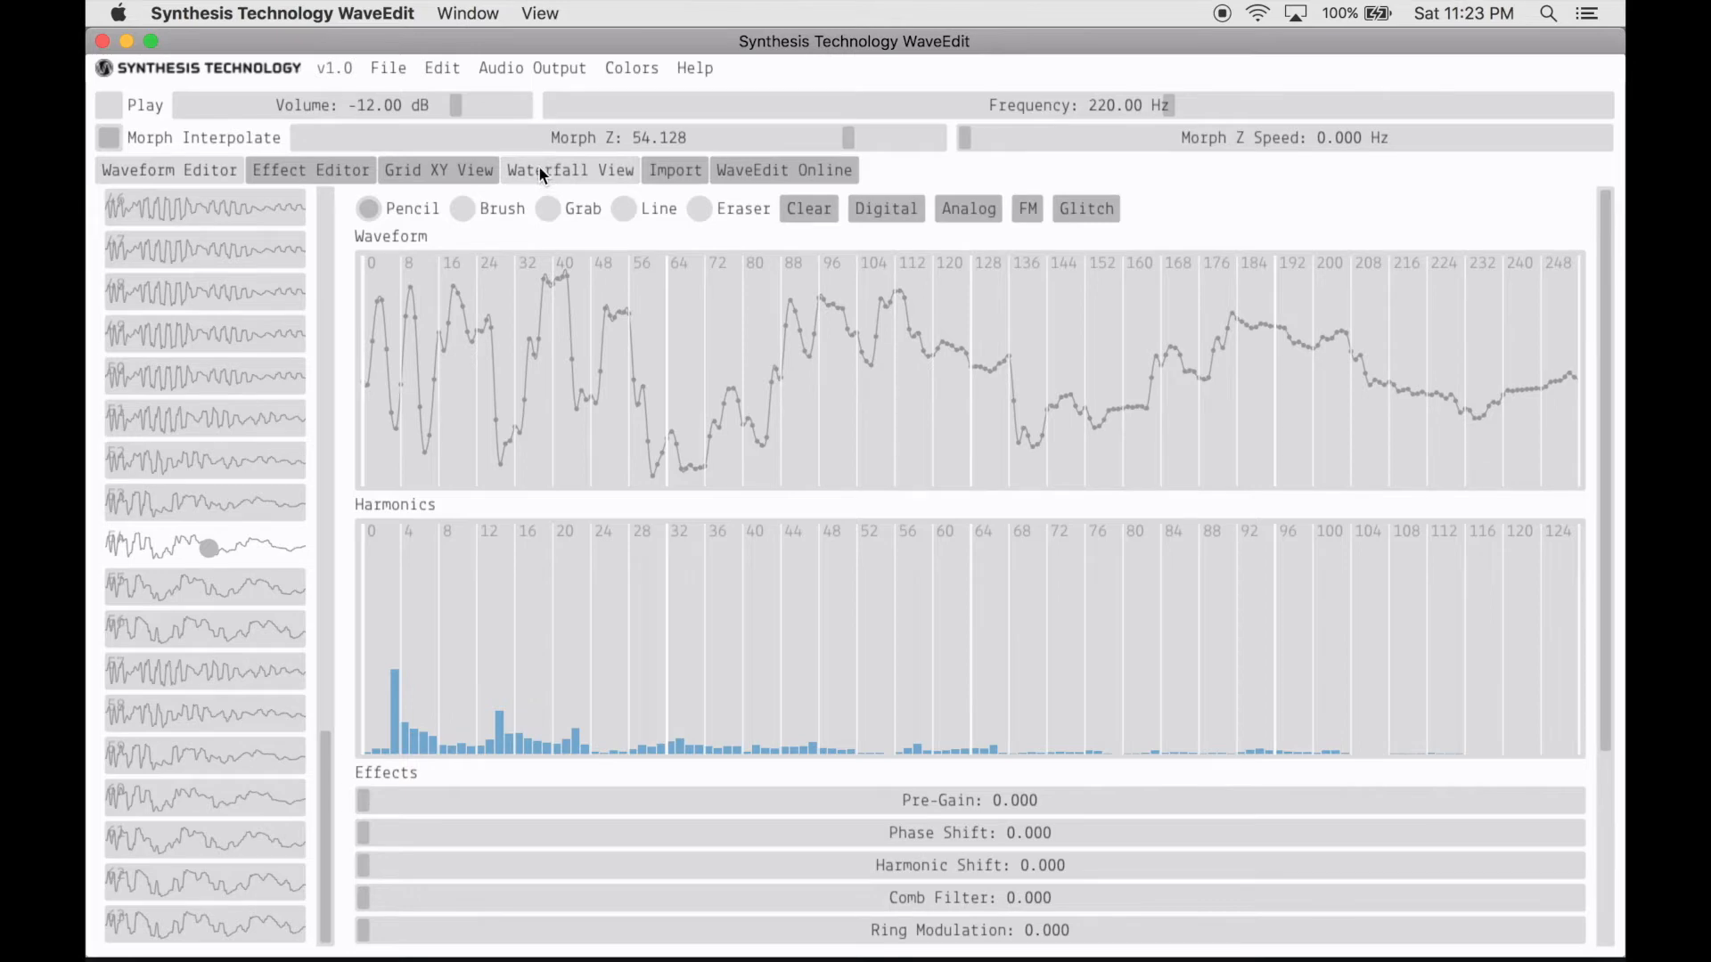
- Show the bank in the Grid XY View and set the morph position to about X 3.1, Y 4.7 on waveform 43
scroll(271, 544, "up", 10)
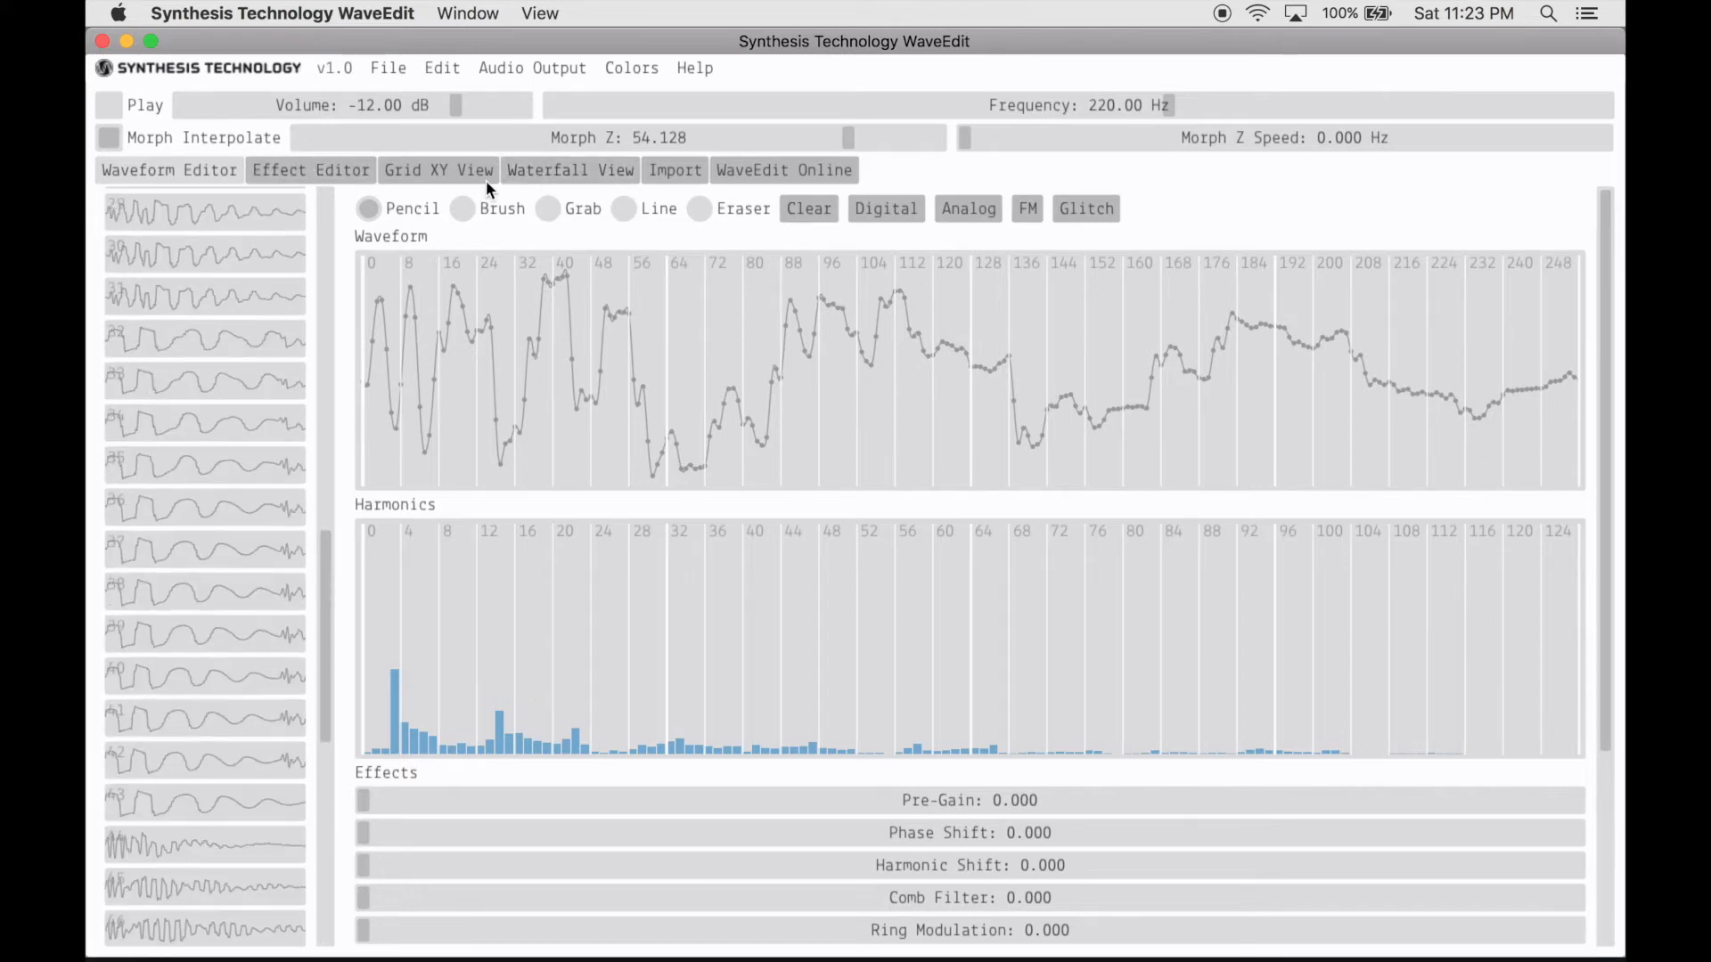
left_click(435, 170)
mouse_move(276, 292)
left_mouse_down()
mouse_move(763, 500)
mouse_move(1122, 579)
mouse_move(779, 684)
left_mouse_up()
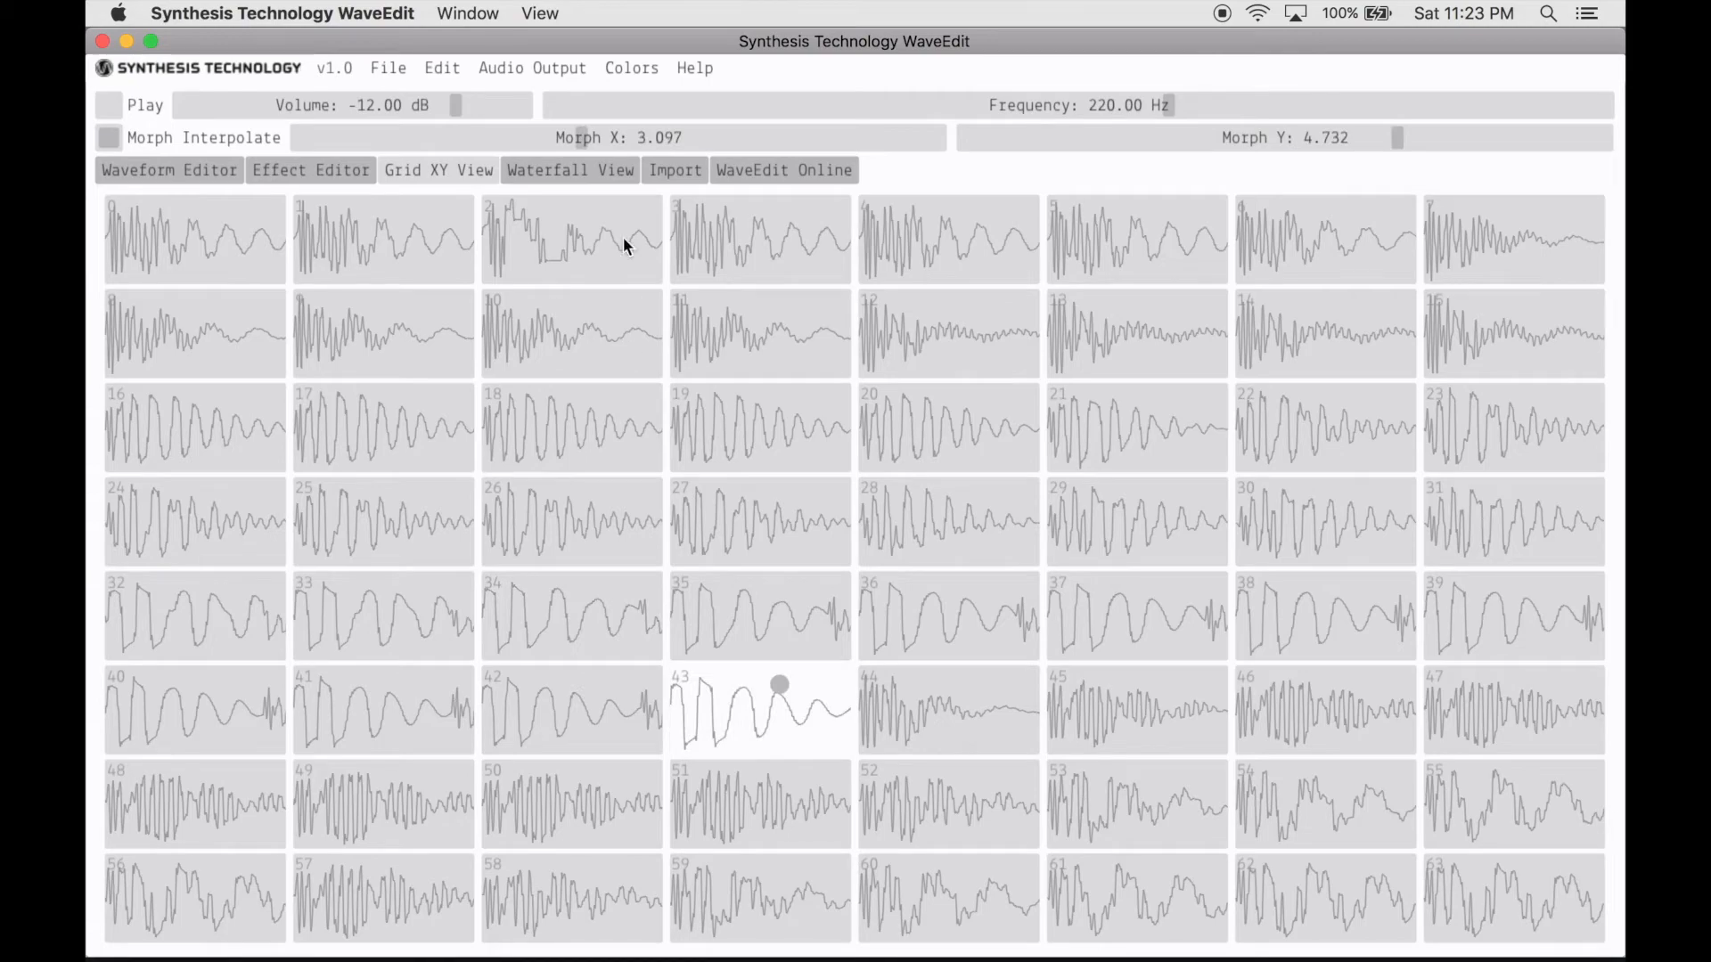
- Show the bank in the Waterfall View, set its scale to about 0.191 with angle 1.000, and sweep Morph Z to 63
left_click(583, 169)
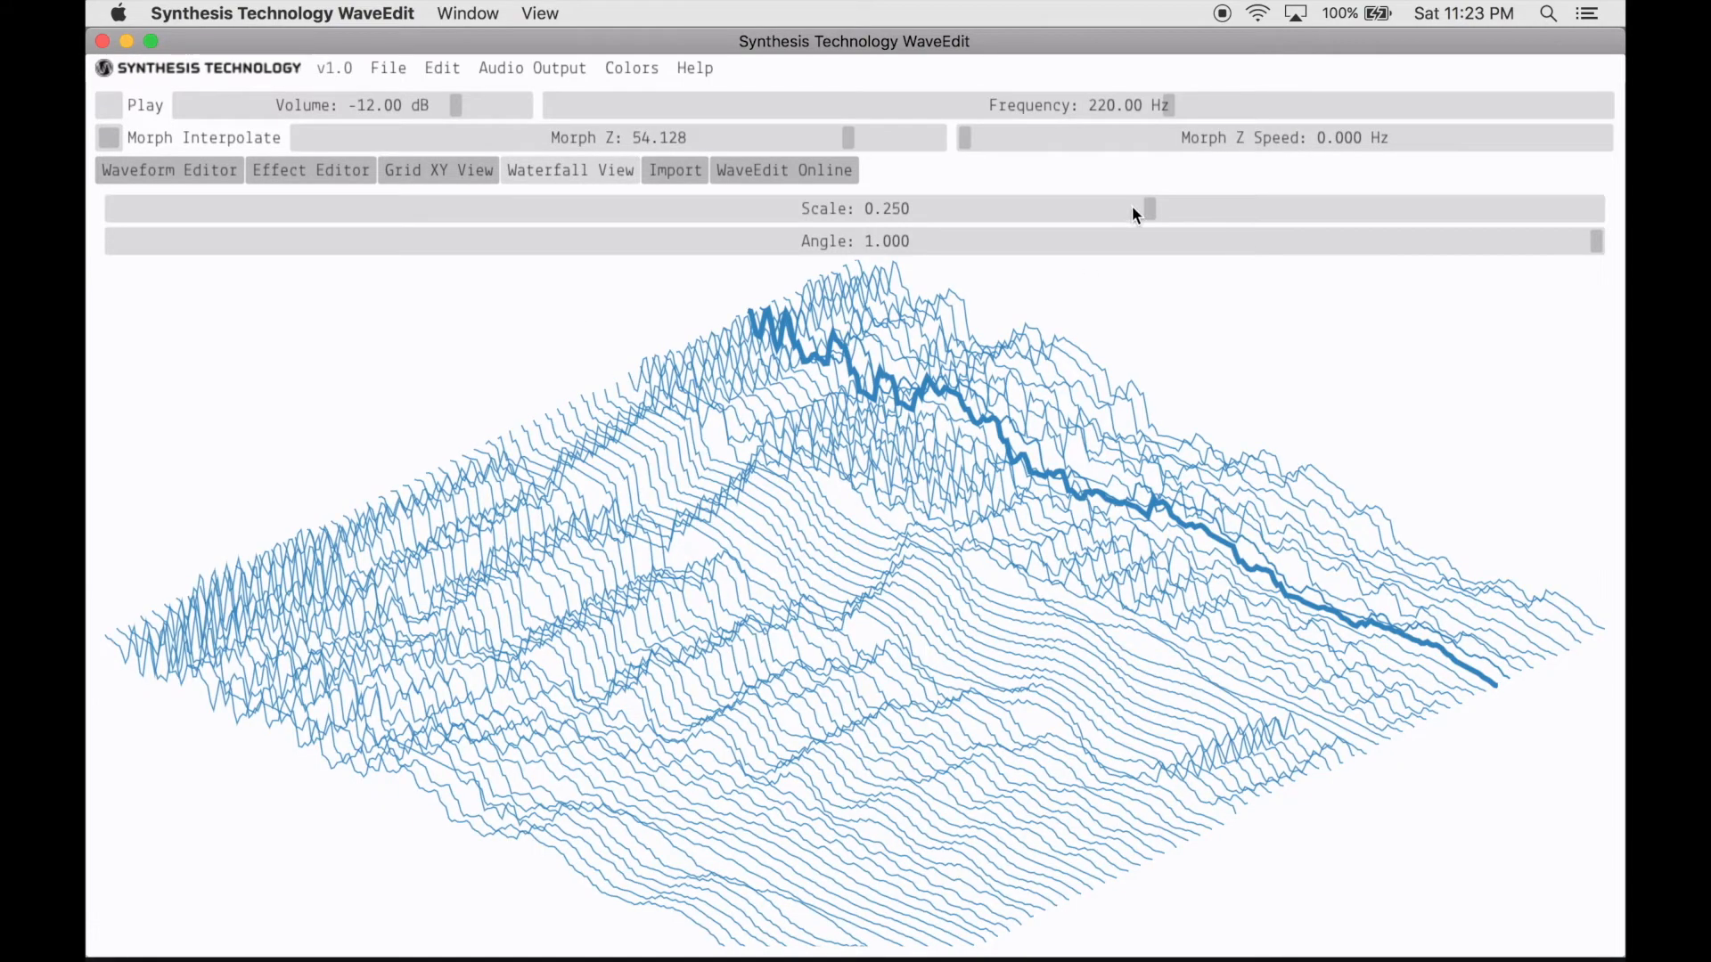
left_click_drag(1153, 212, 1064, 210)
mouse_move(1597, 246)
left_mouse_down()
mouse_move(1233, 286)
mouse_move(1550, 287)
mouse_move(1600, 267)
left_mouse_up()
left_click_drag(458, 804, 688, 538)
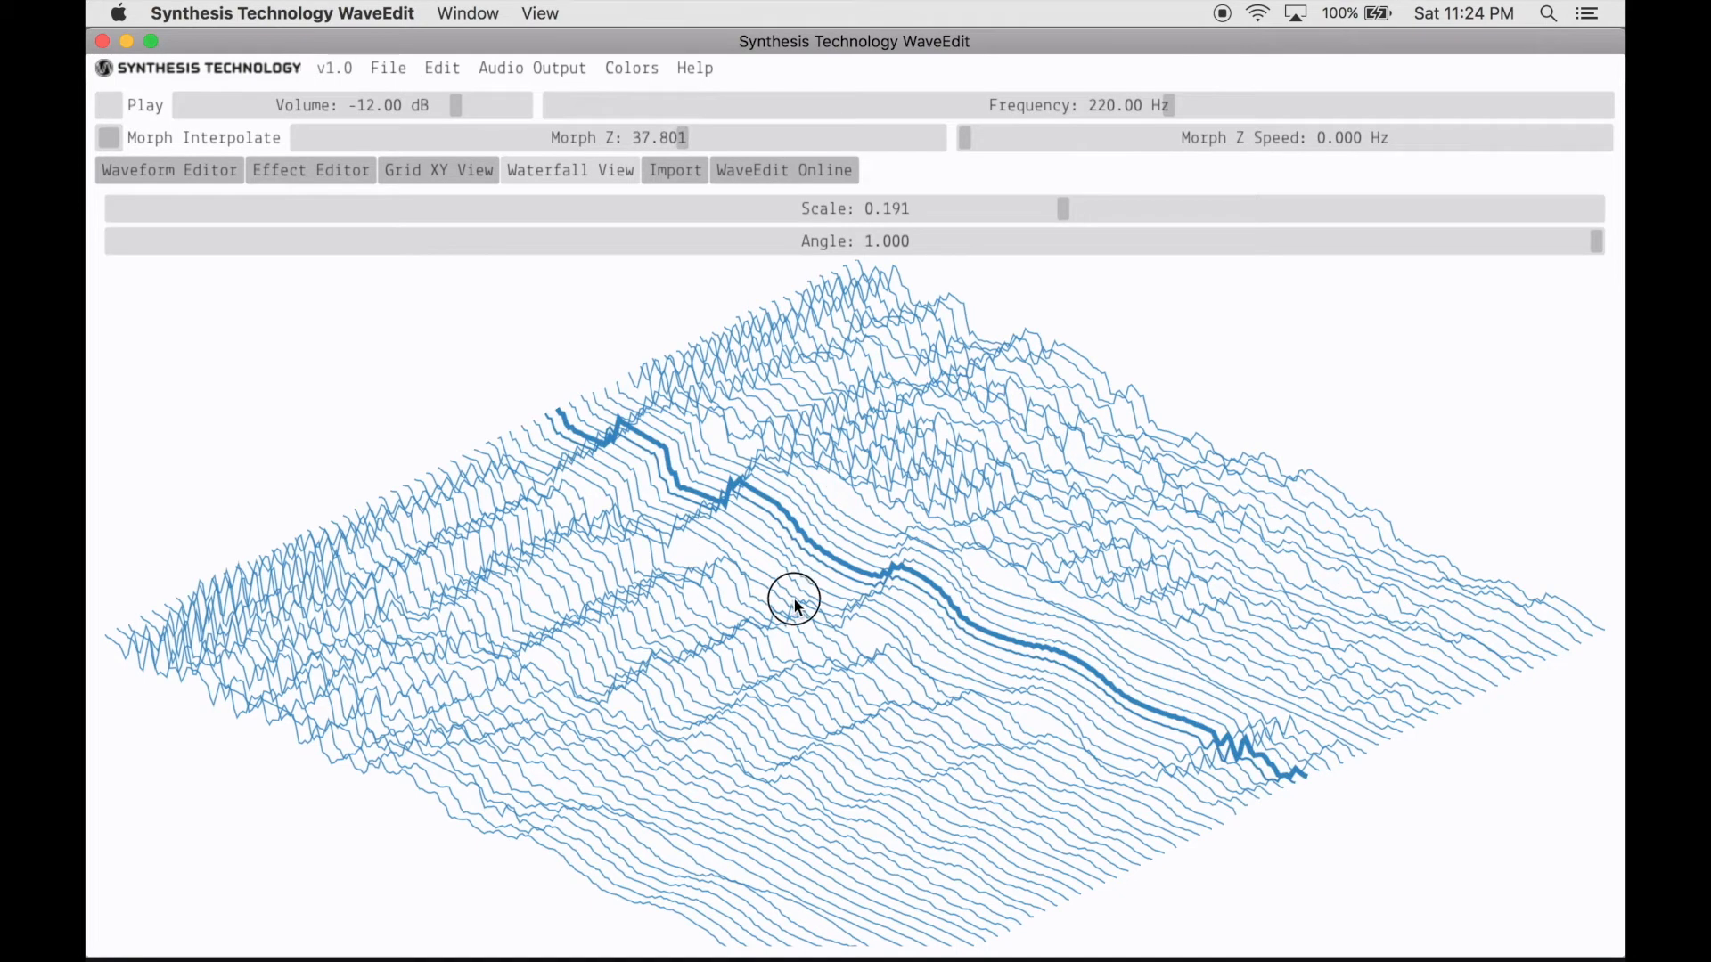
left_click_drag(795, 602, 1252, 354)
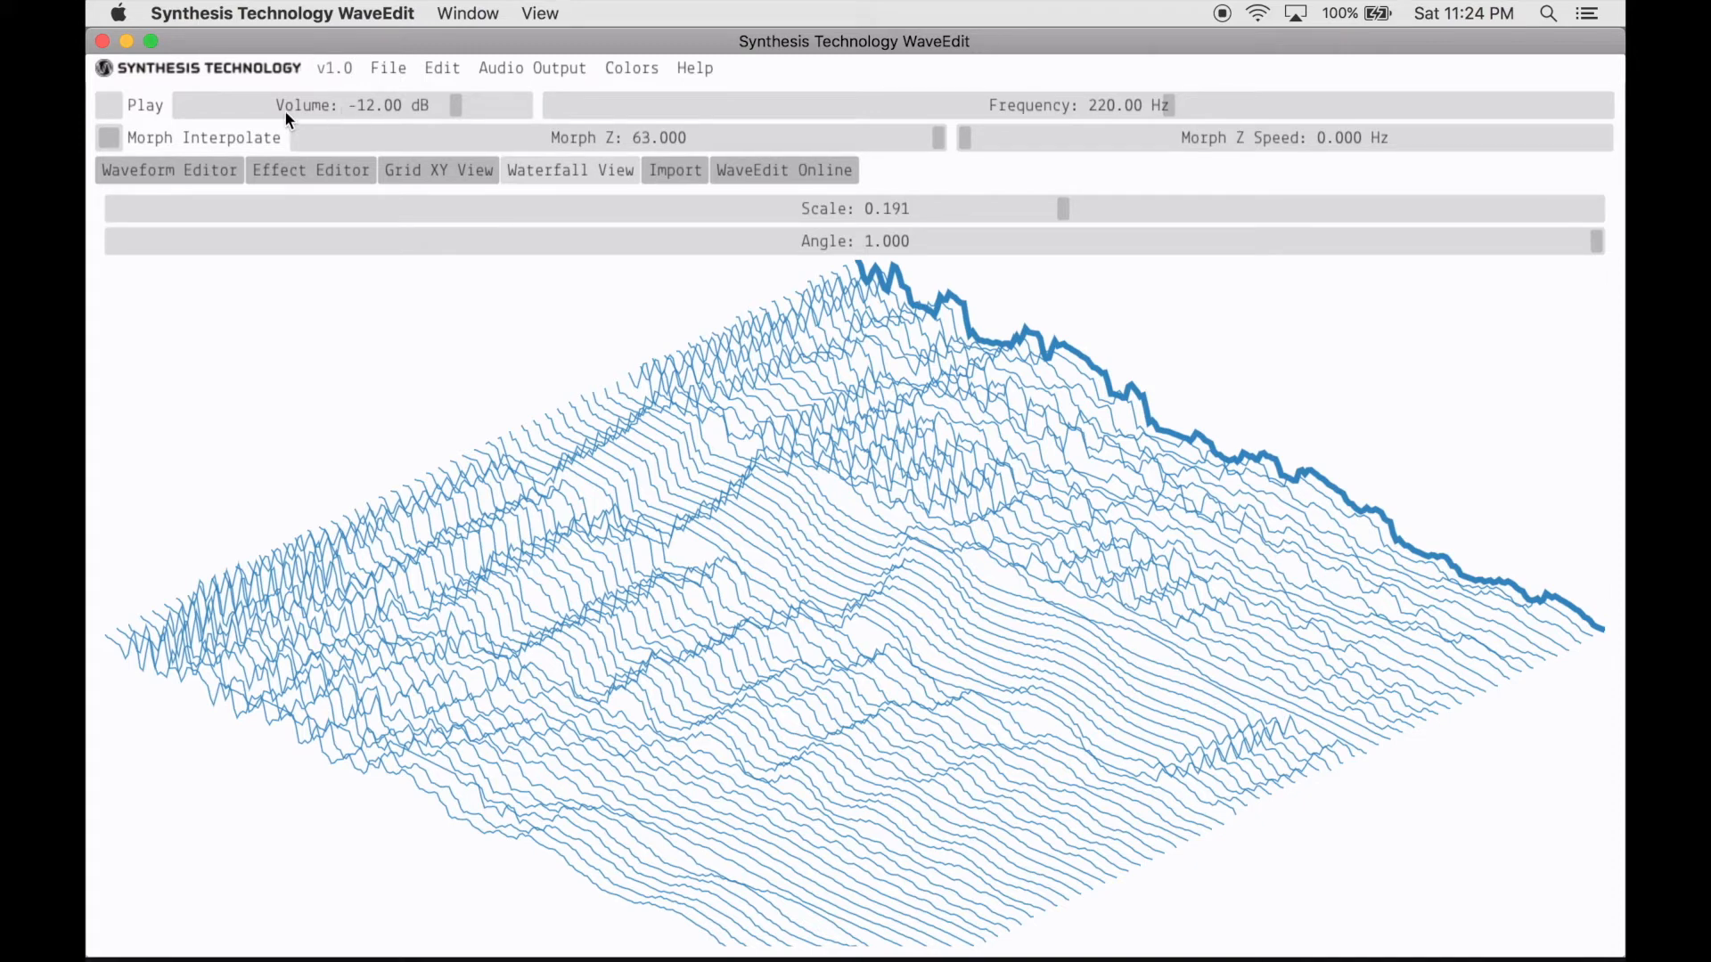
- Save the current bank as a new file named voice on the SD CARD 1 device
left_click(387, 73)
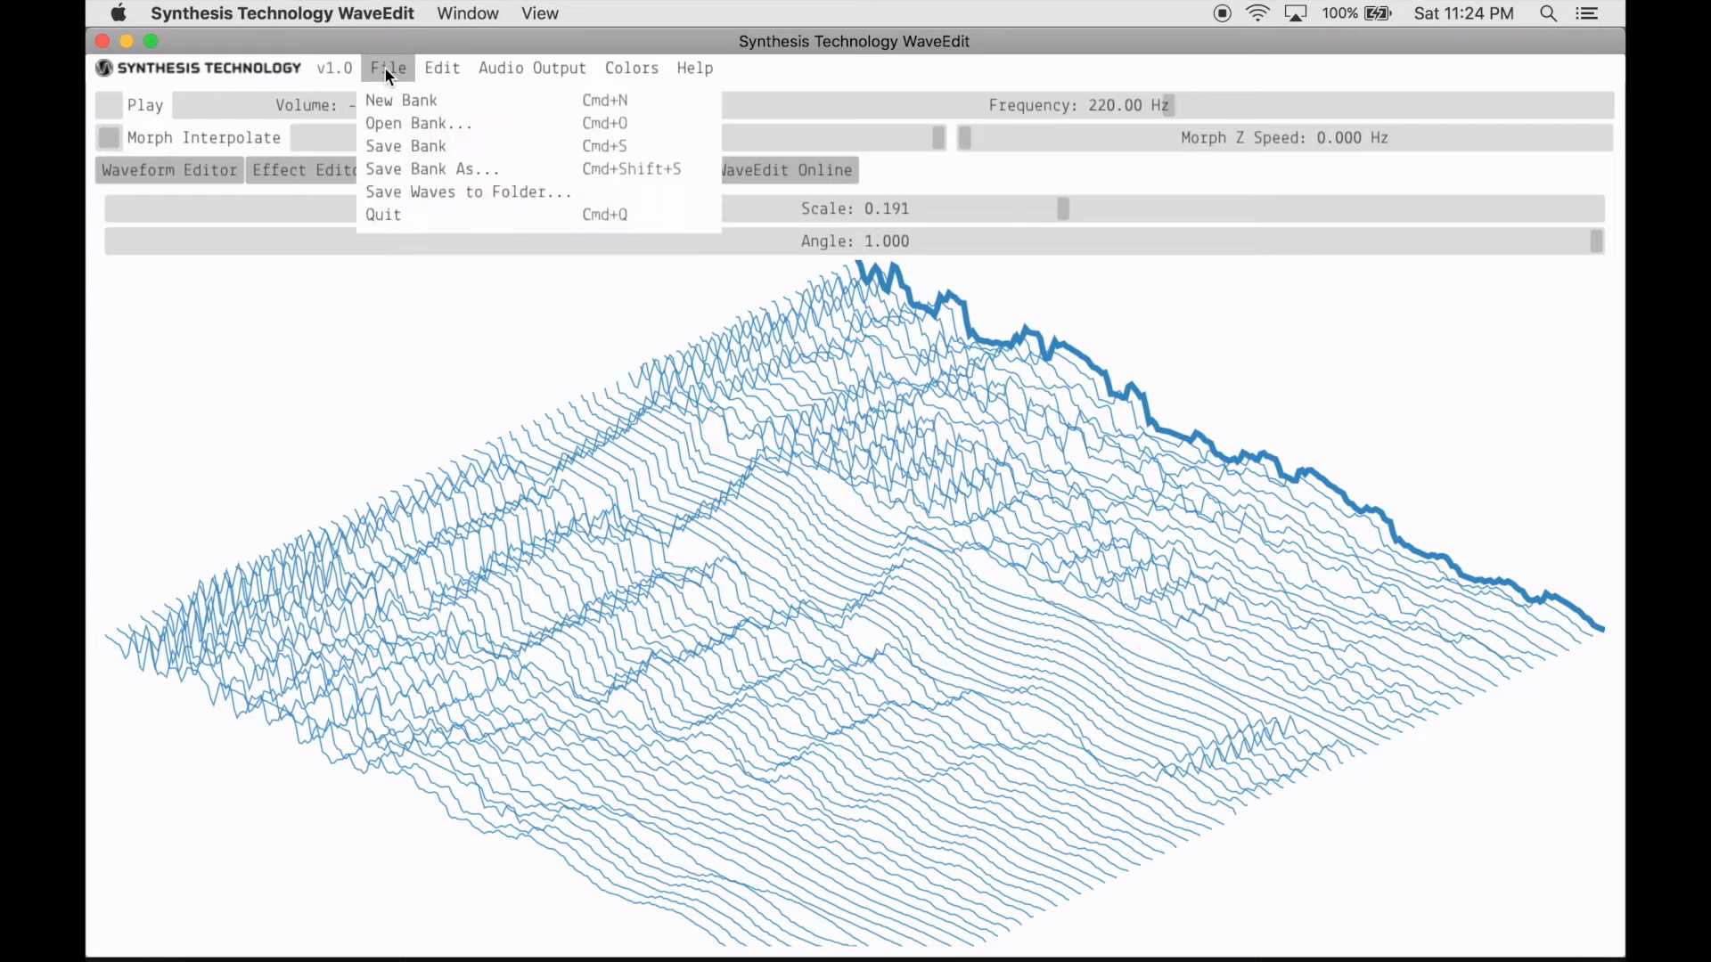
left_click(399, 169)
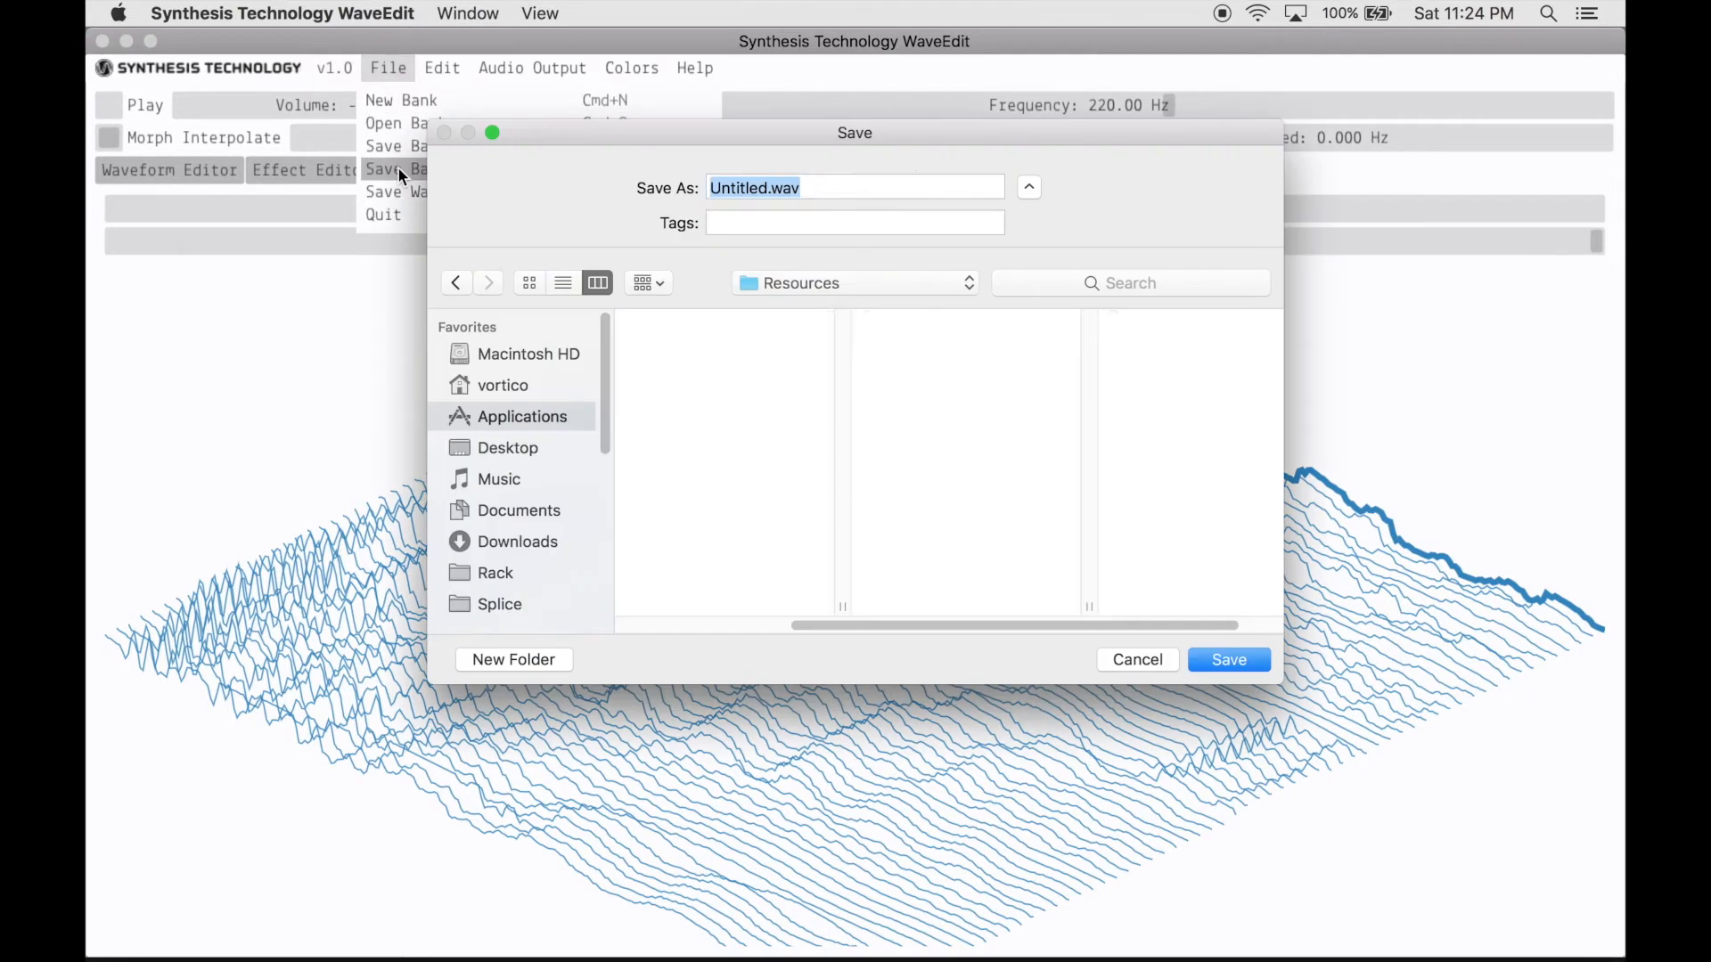
scroll(510, 474, "down", 5)
scroll(511, 477, "down", 2)
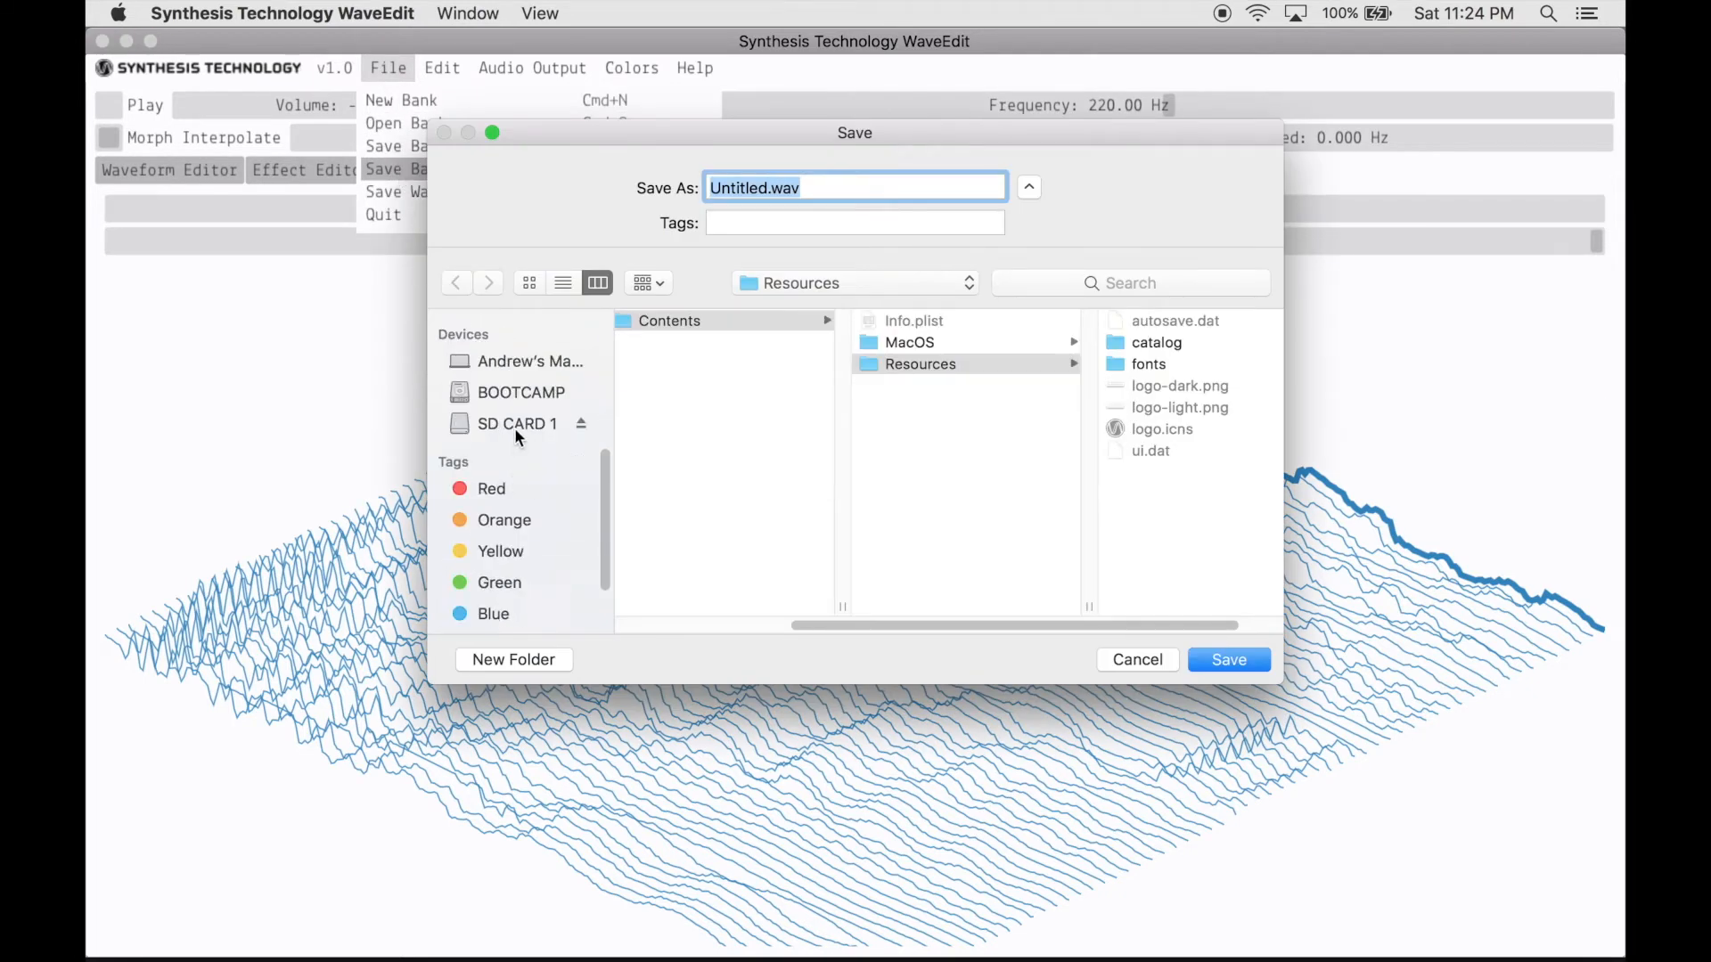
left_click(519, 429)
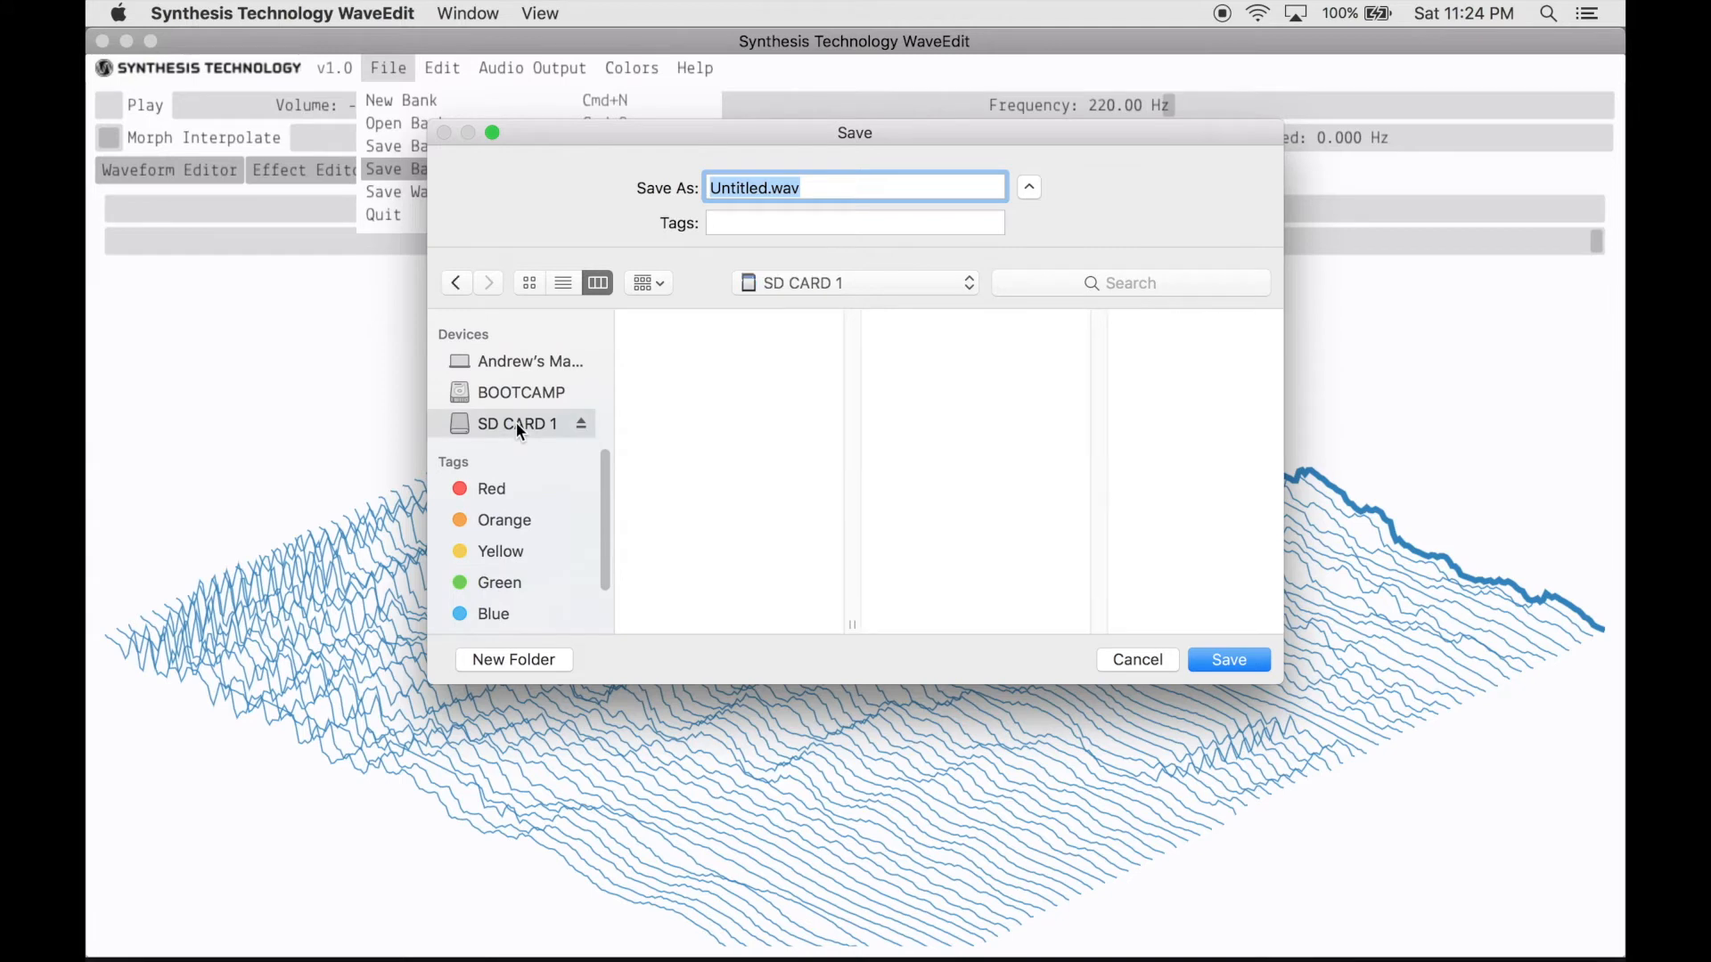
double_click(748, 188)
type("voice")
key("Return")
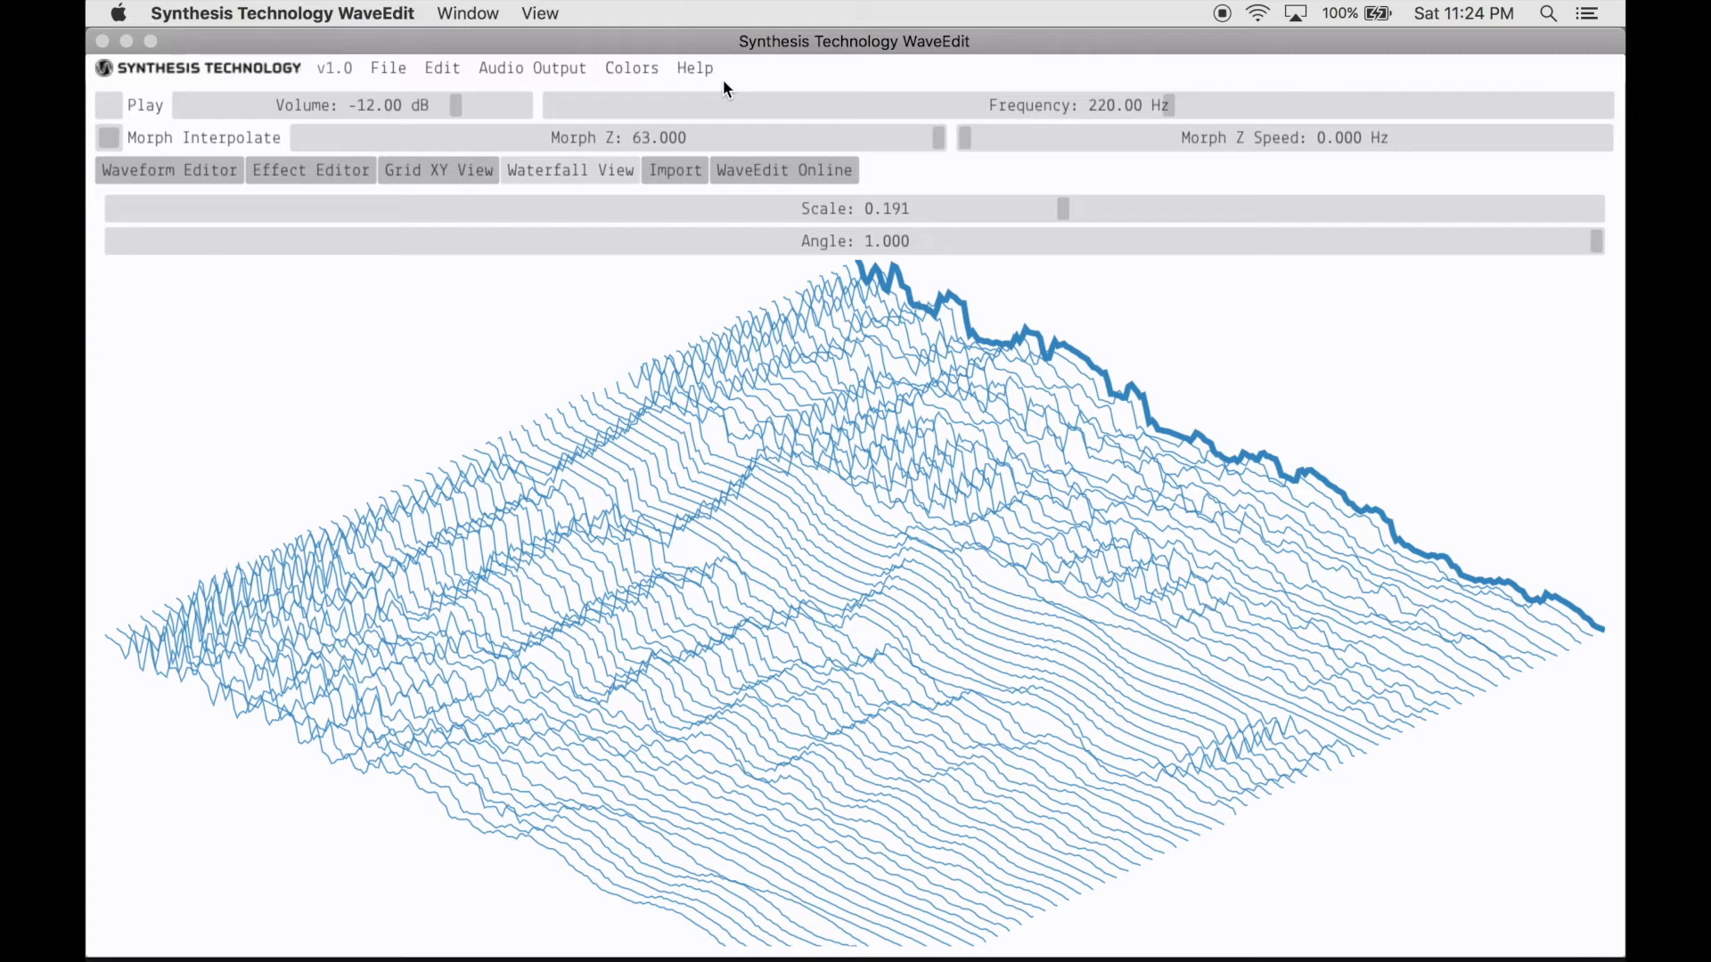
- Browse the shared banks in WaveEdit Online through the whole first page and go on to the next page
left_click(745, 173)
left_click(766, 172)
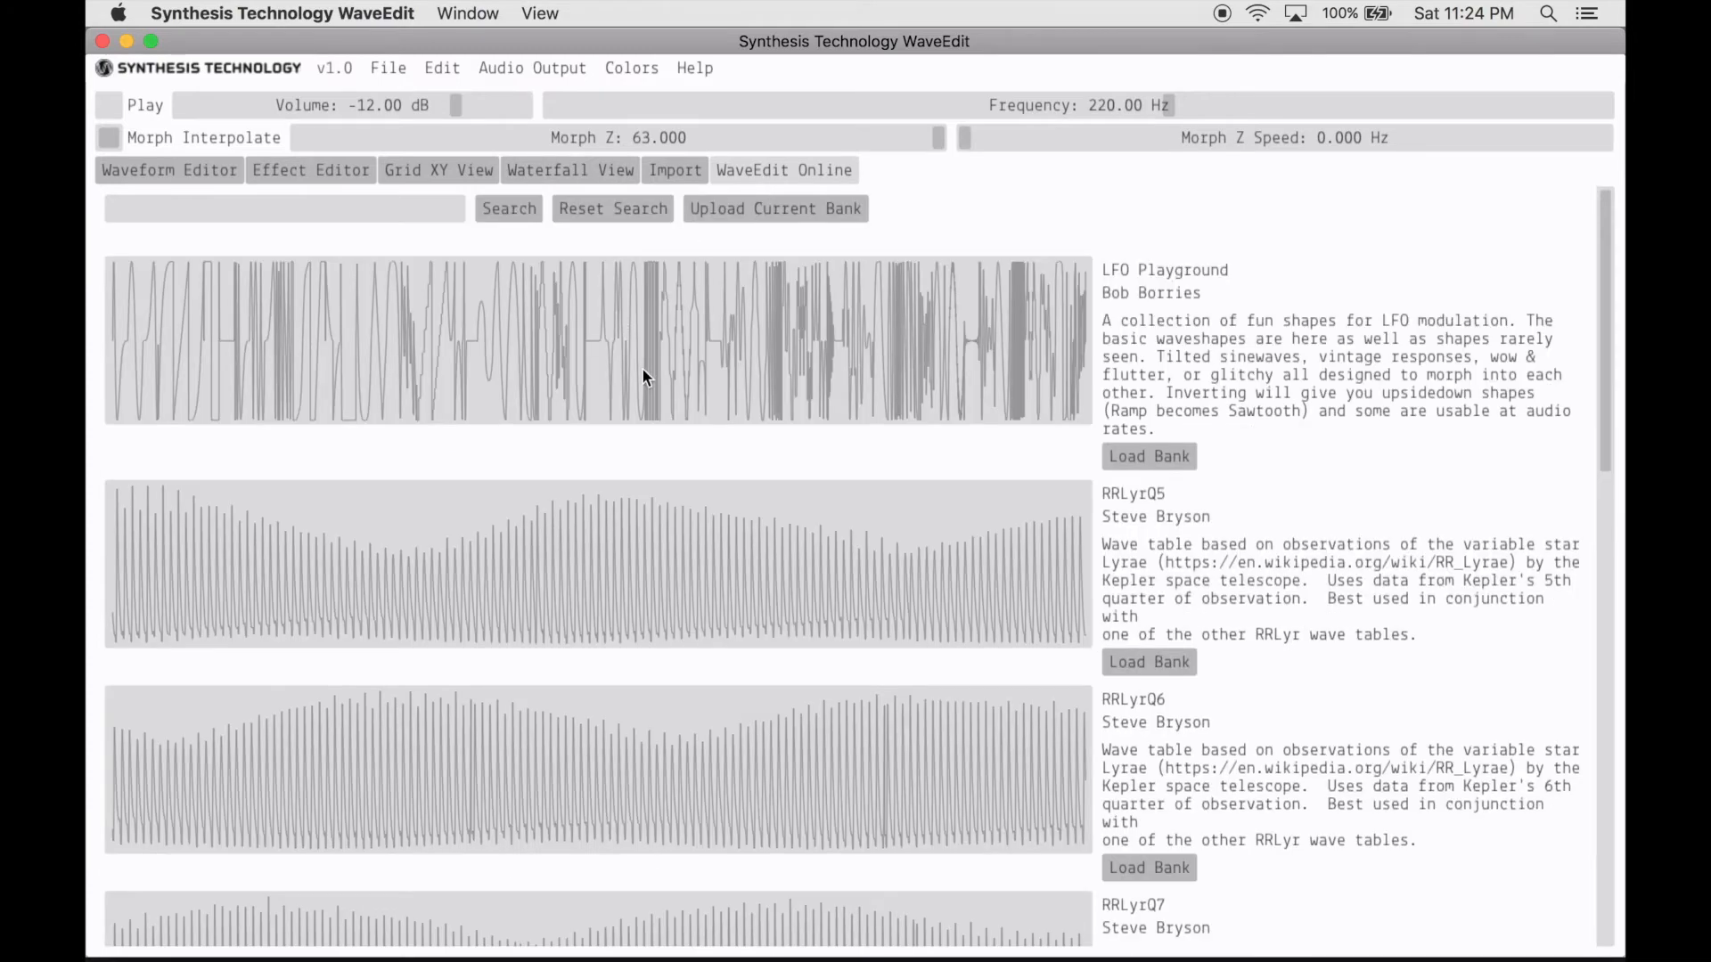
scroll(710, 431, "down", 15)
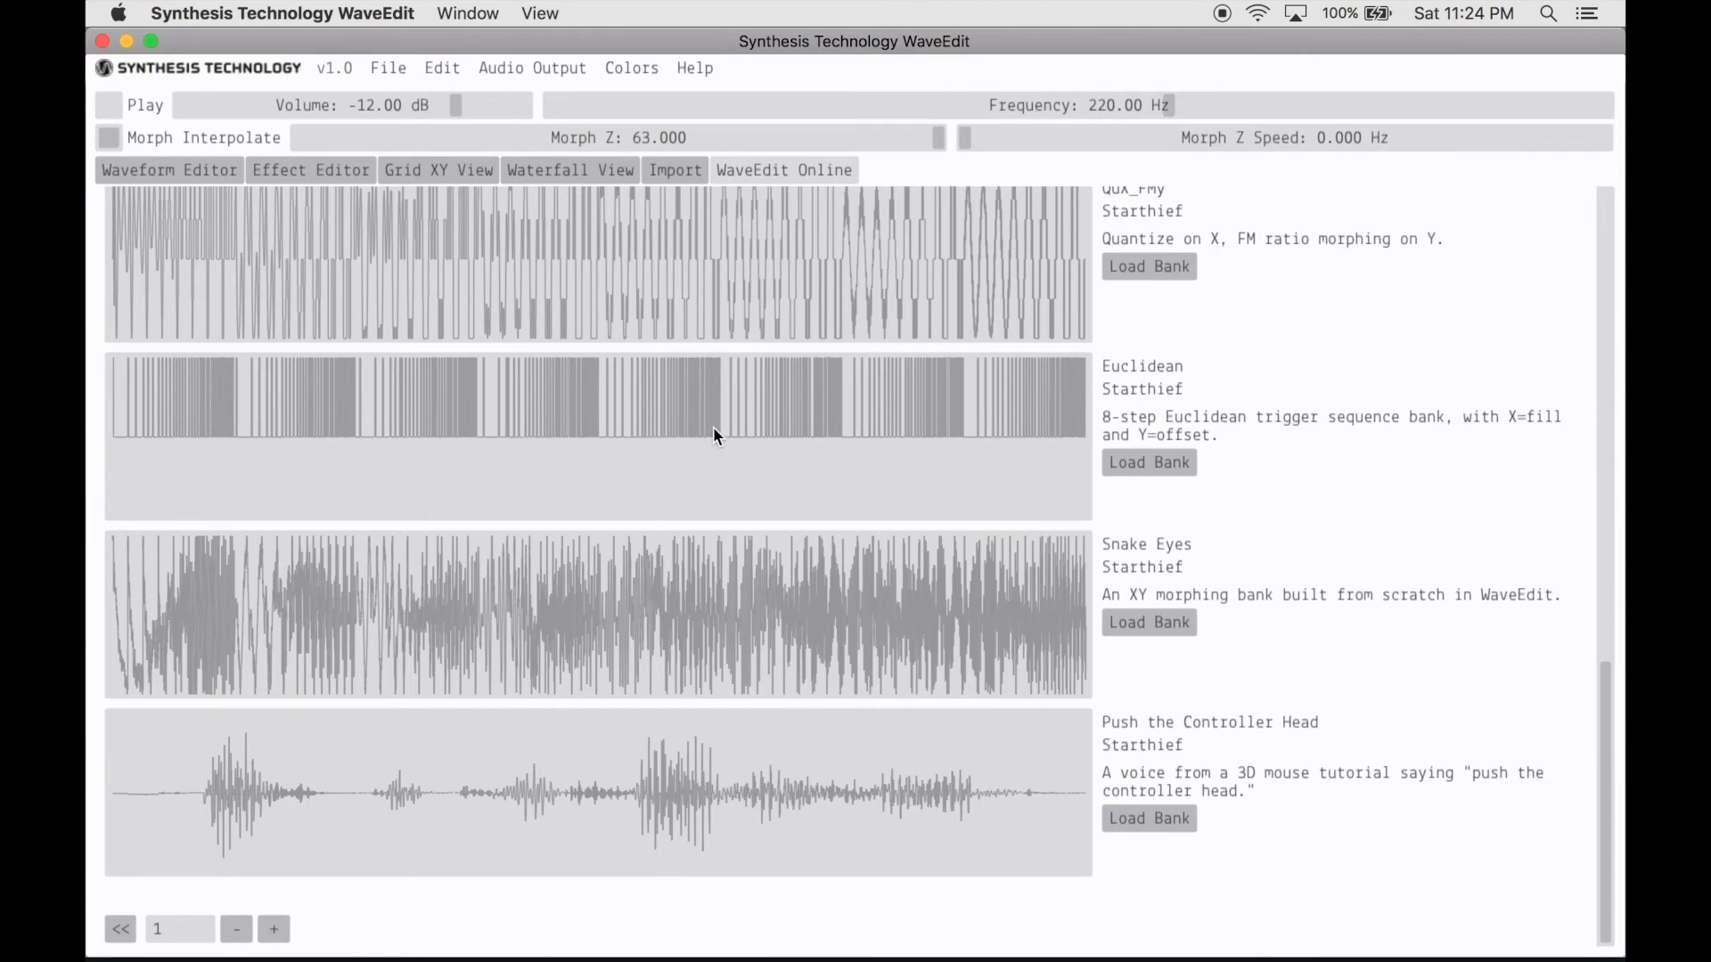
scroll(713, 428, "up", 10)
scroll(713, 437, "up", 3)
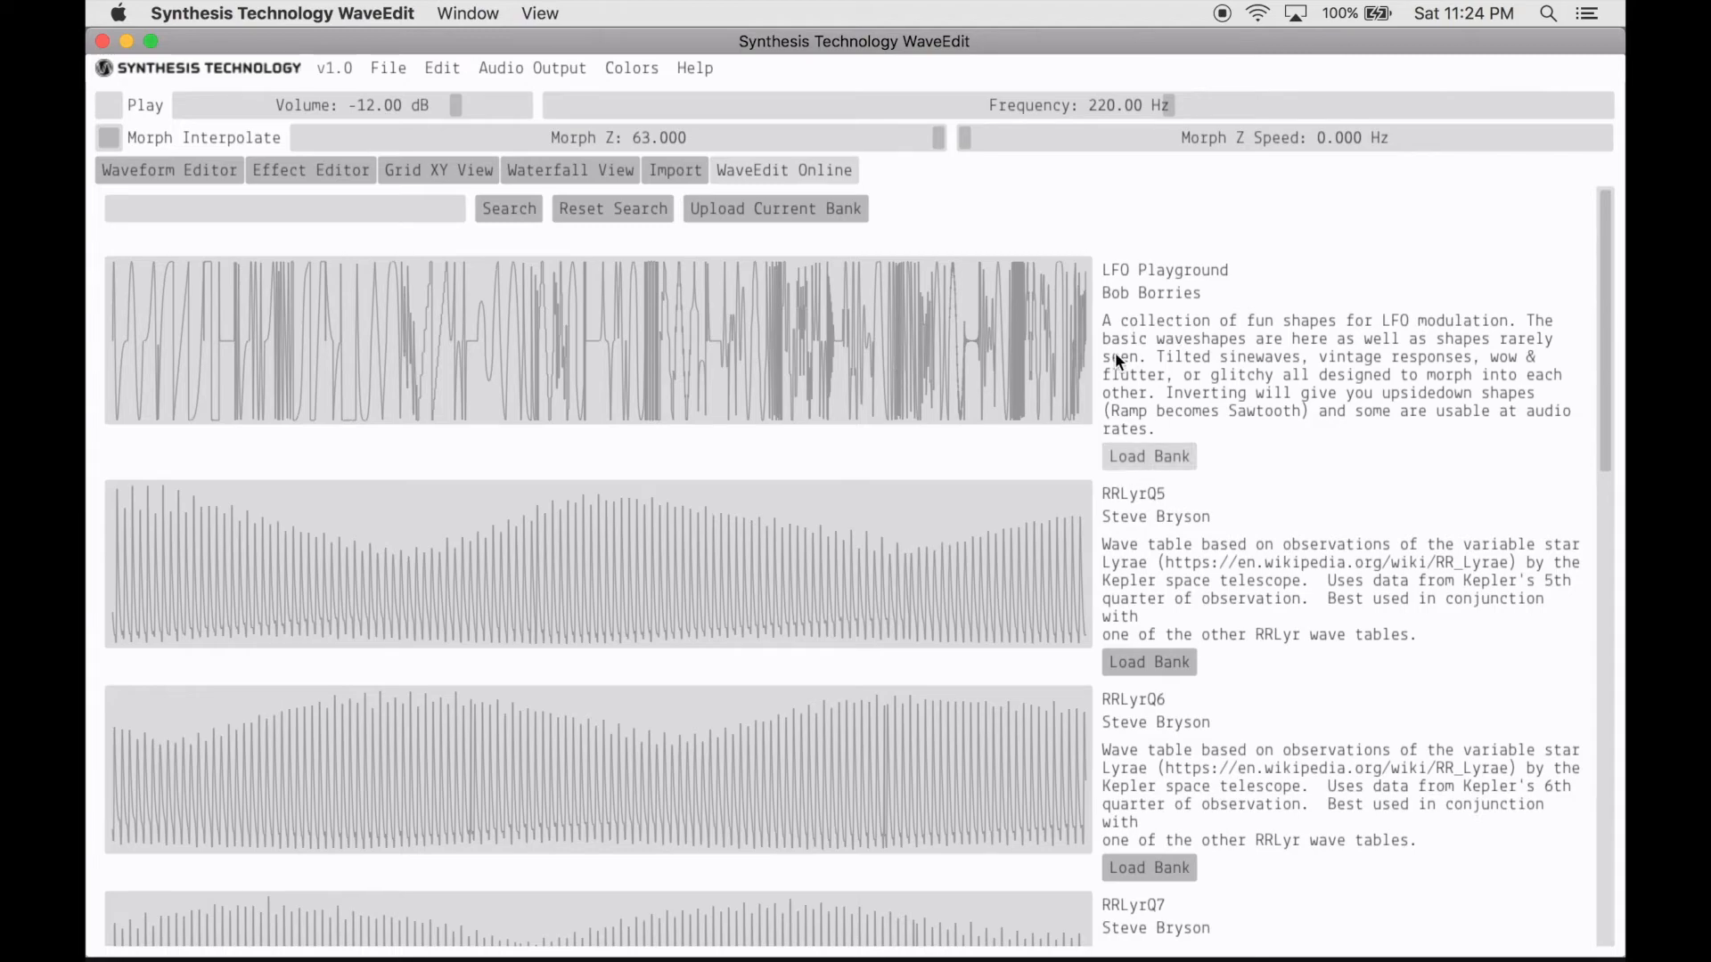
scroll(829, 540, "down", 3)
scroll(825, 538, "down", 10)
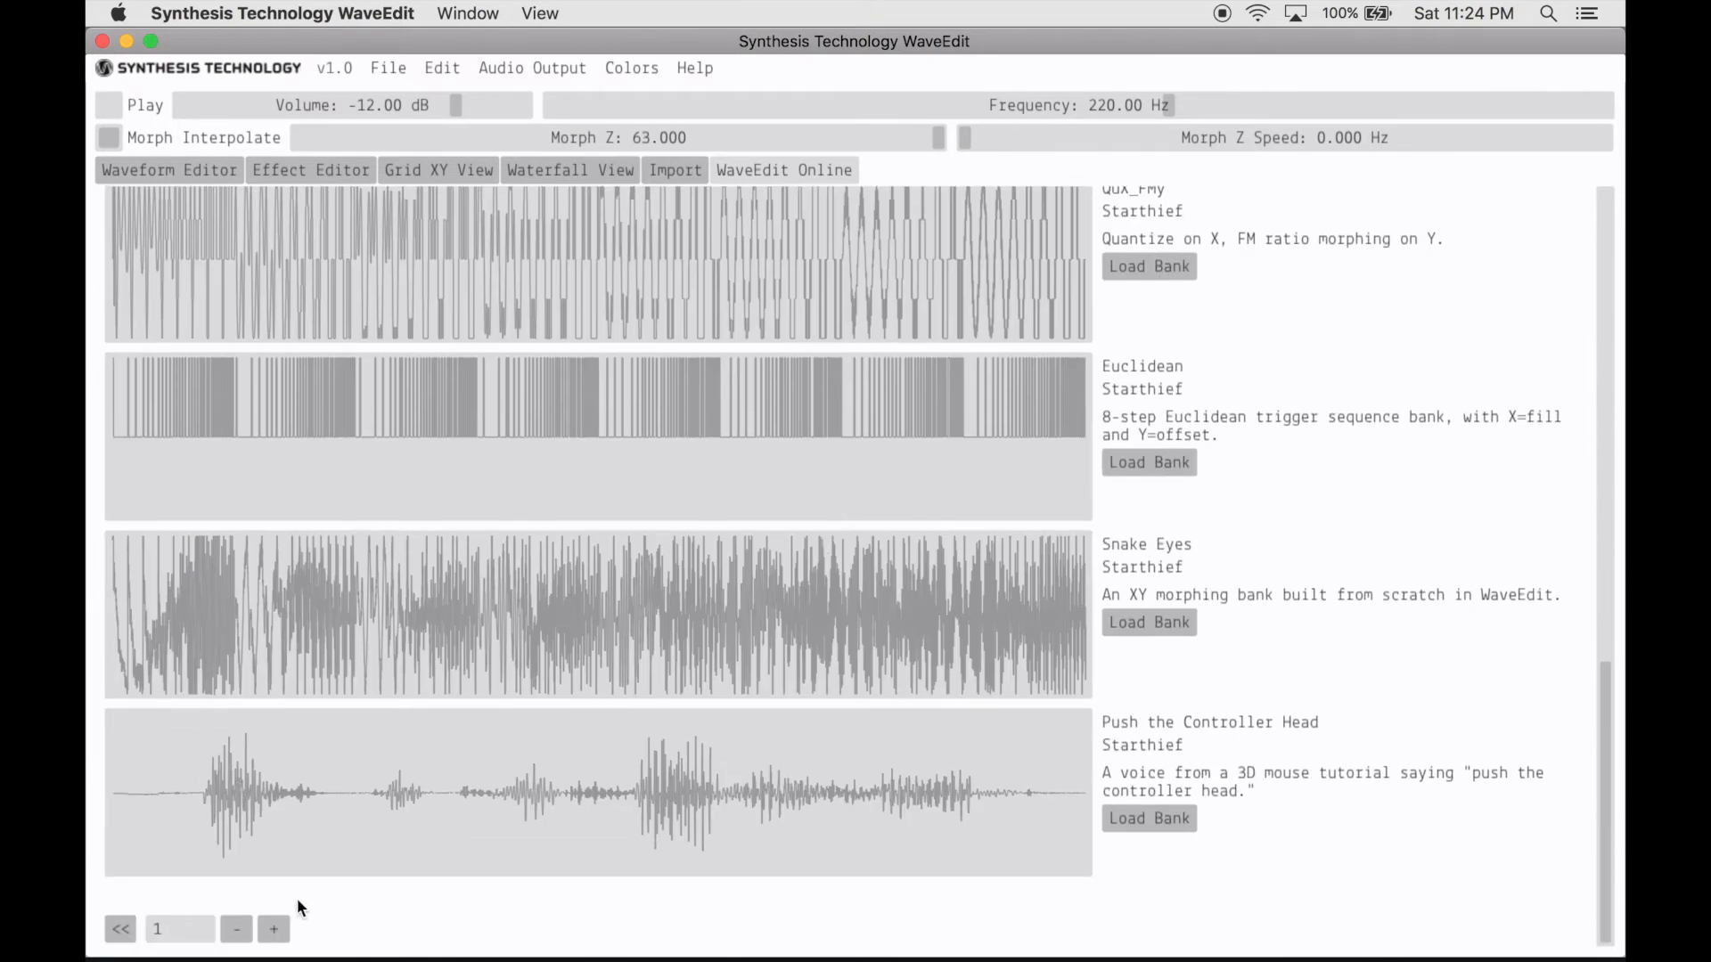
left_click(276, 930)
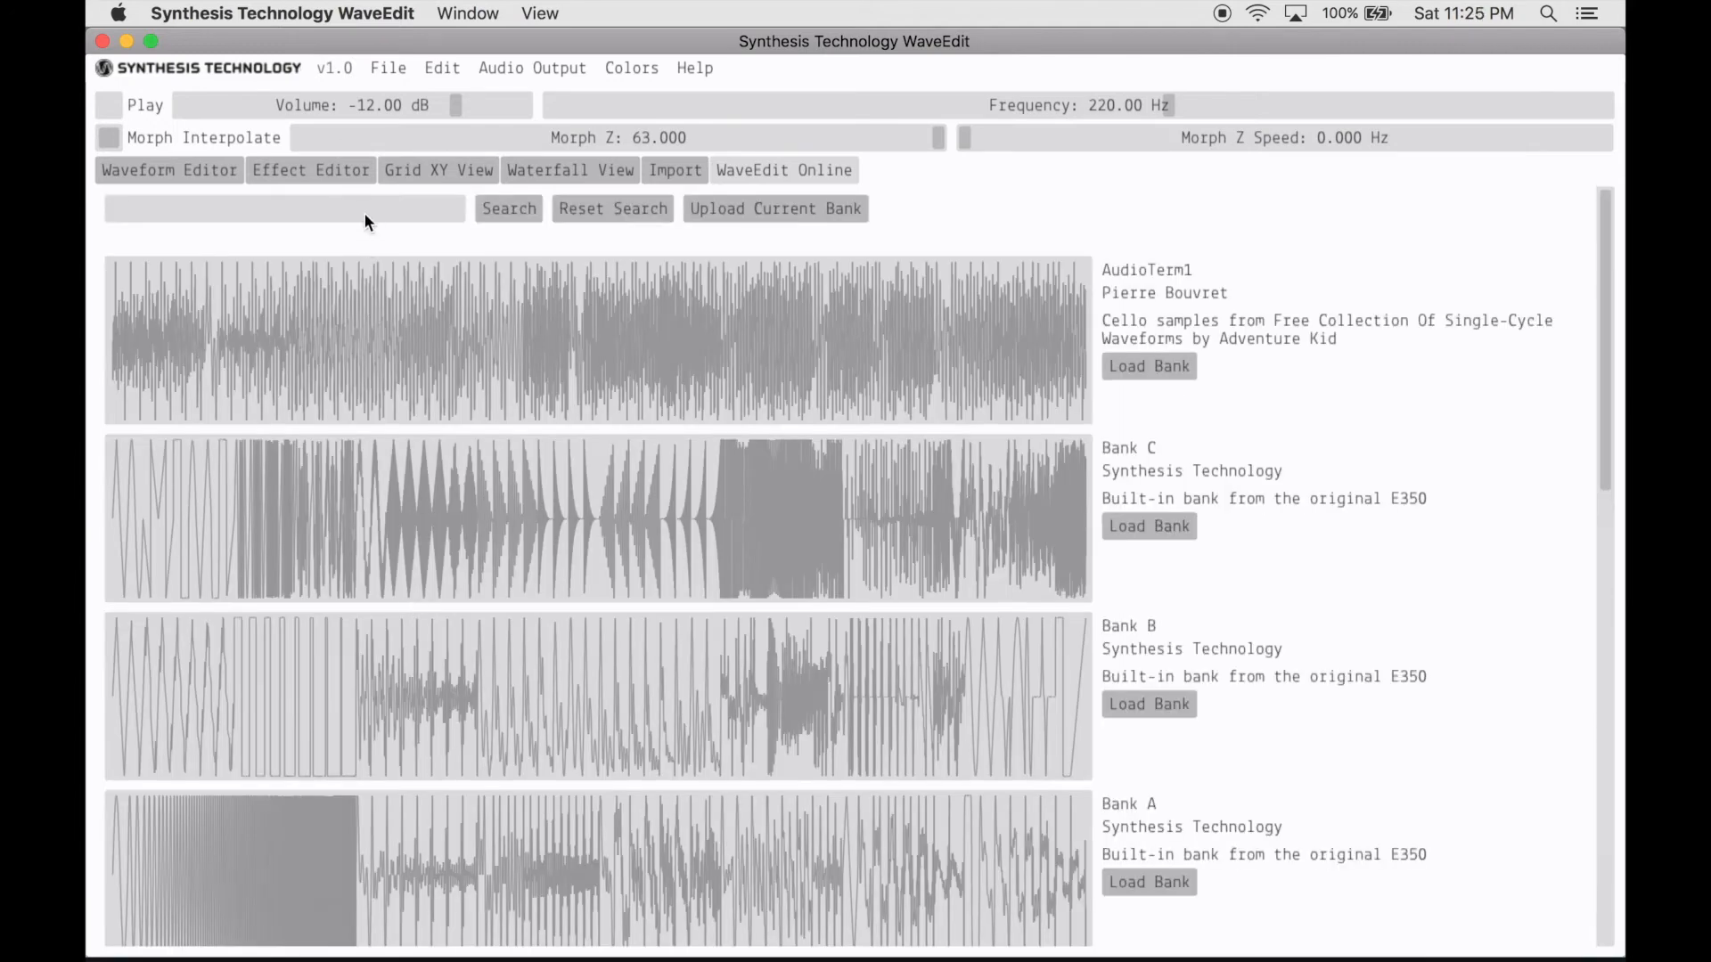
- Search the online bank library for "bank a"
left_click(365, 214)
type("bank a")
key("Return")
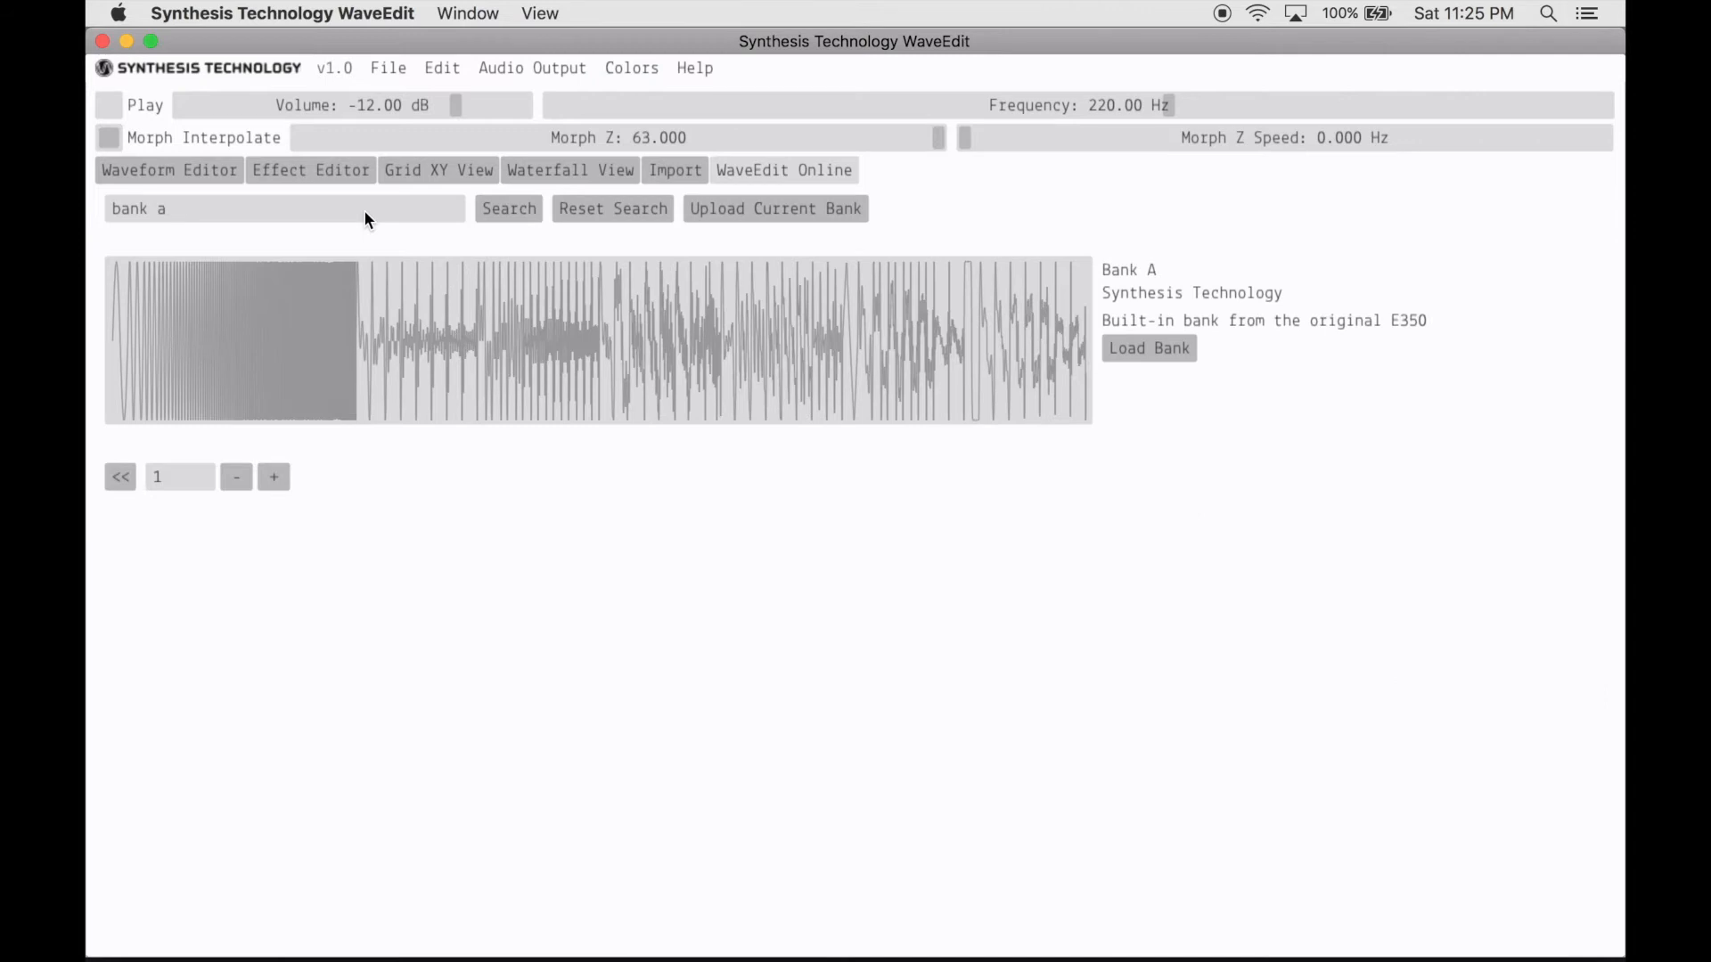